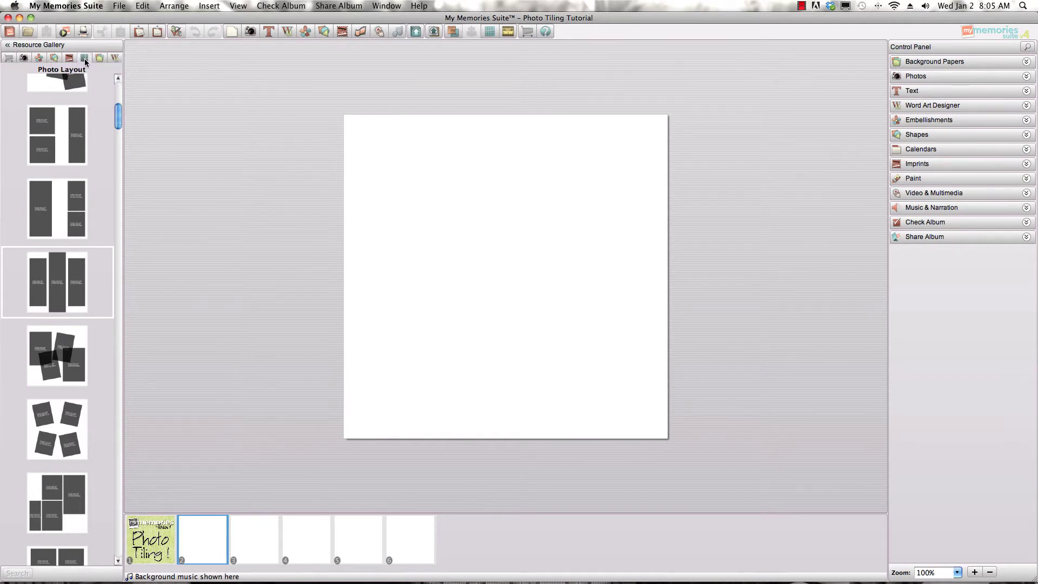
Scroll the Photo Layout templates down to the three-column layout for page 2.
mouse_move(118, 120)
left_mouse_down()
mouse_move(119, 129)
mouse_move(116, 109)
mouse_move(118, 119)
left_mouse_up()
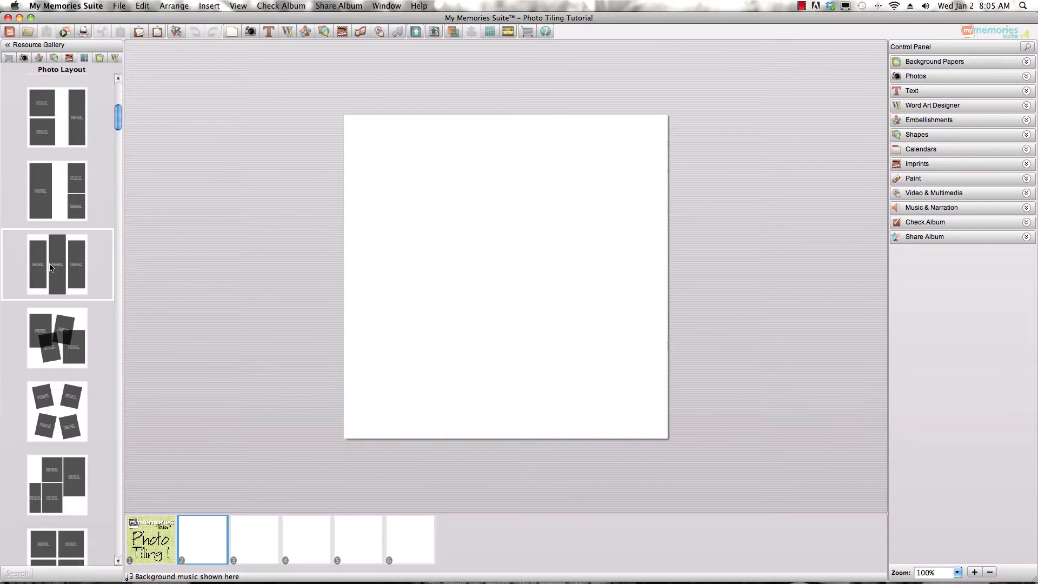
Apply the three-column layout to page 2 and list the Thanksgiving to Edit photos.
left_click_drag(89, 262, 489, 228)
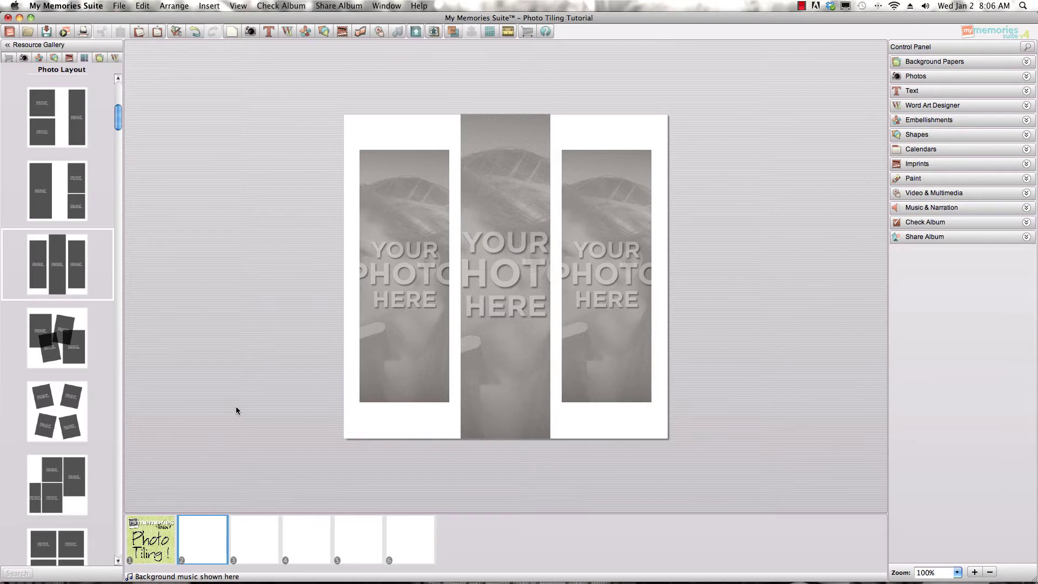
left_click(23, 58)
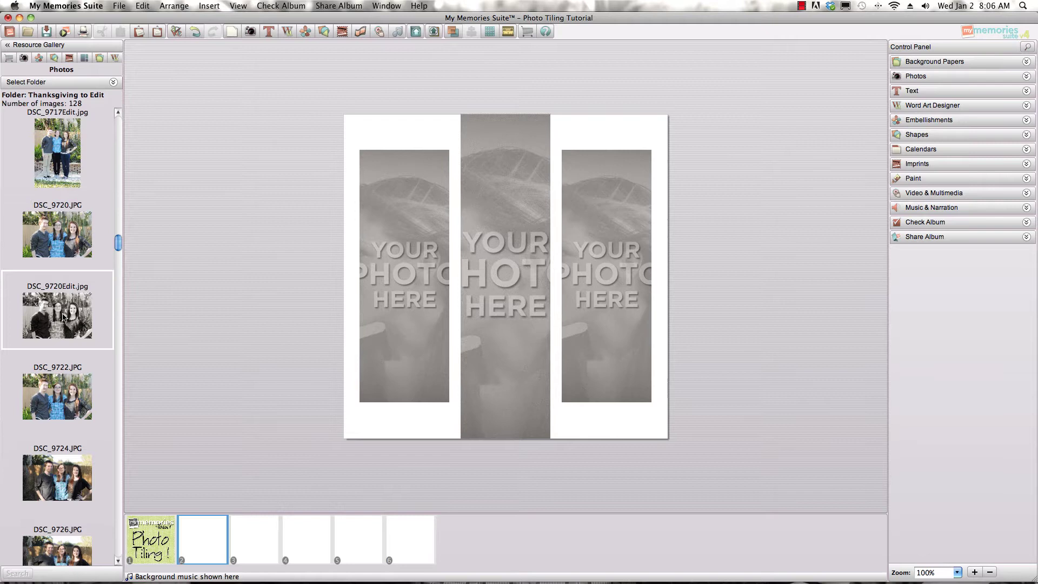
left_click_drag(63, 317, 382, 286)
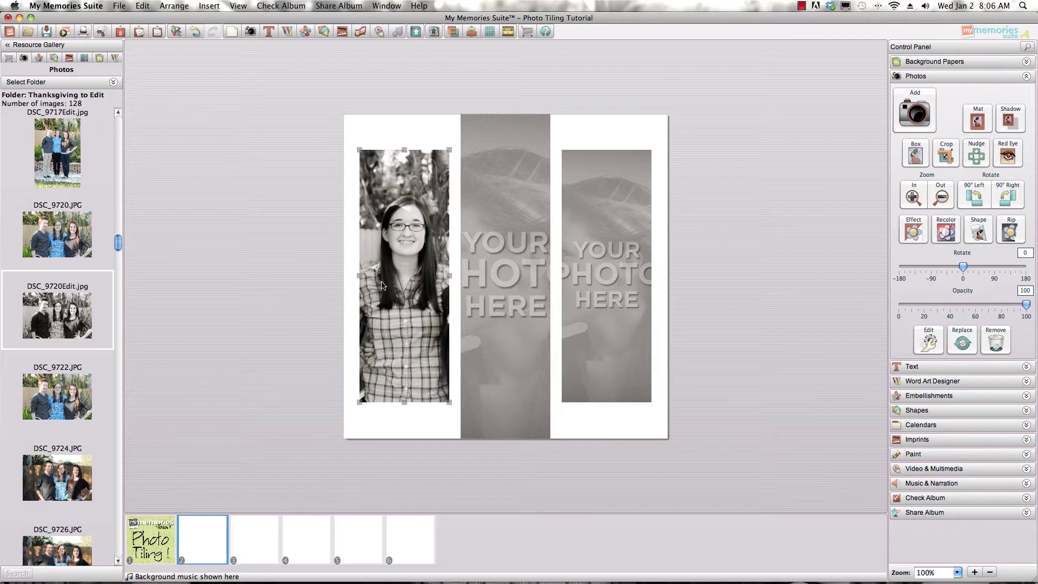
left_click(941, 154)
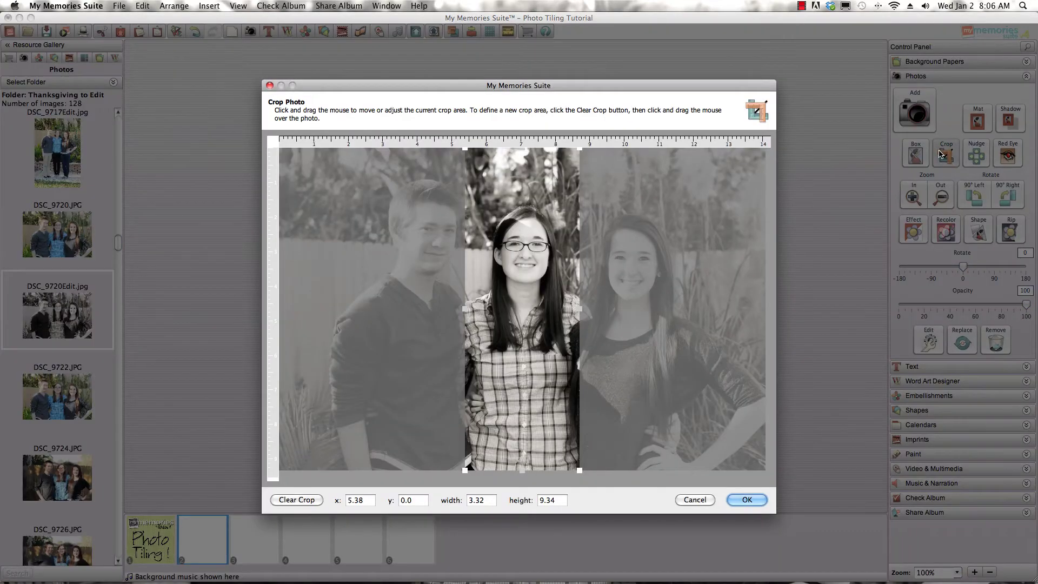
left_click_drag(522, 256, 638, 256)
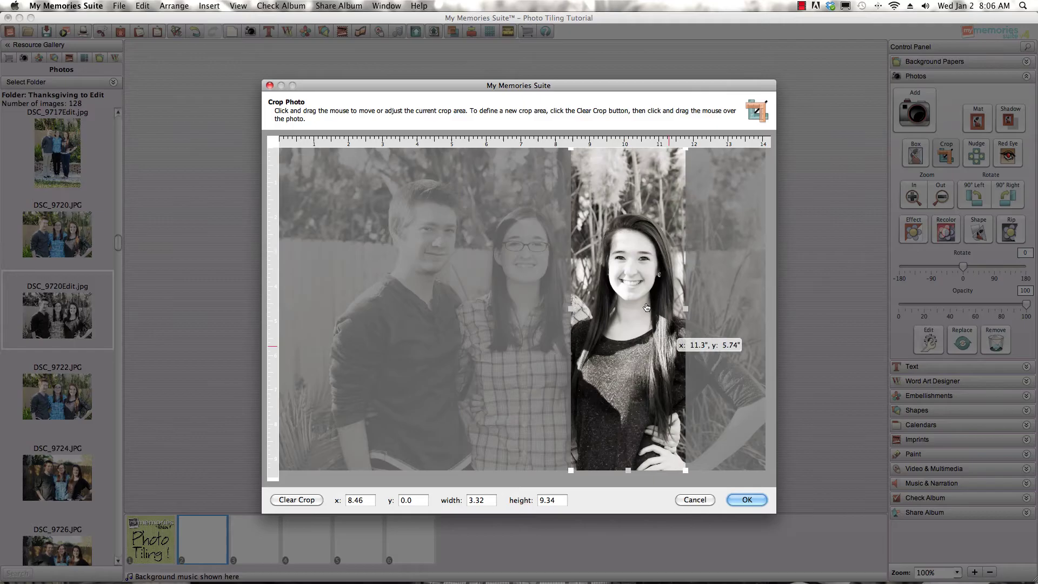
left_click(751, 501)
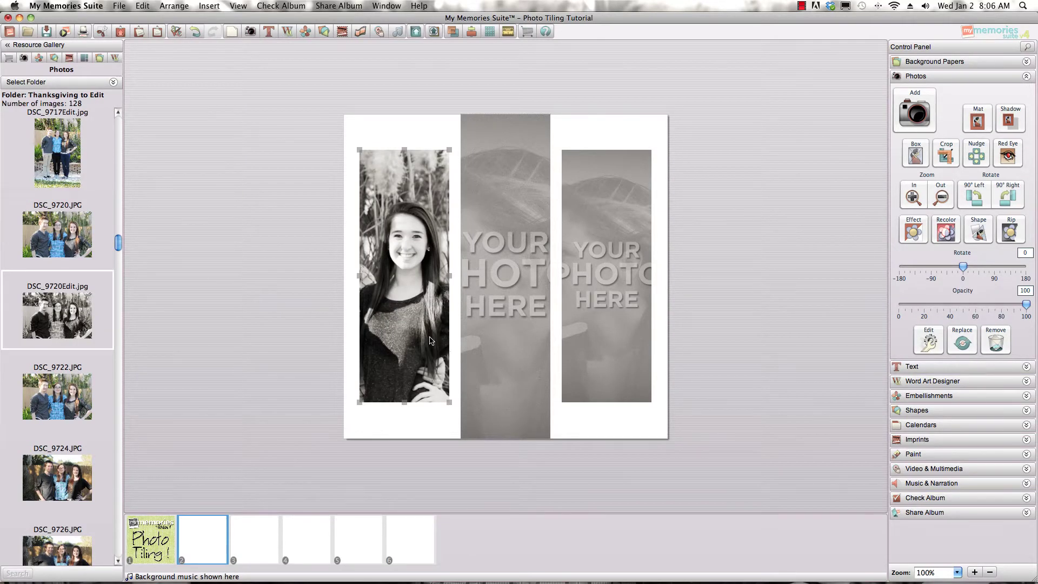
key("Delete")
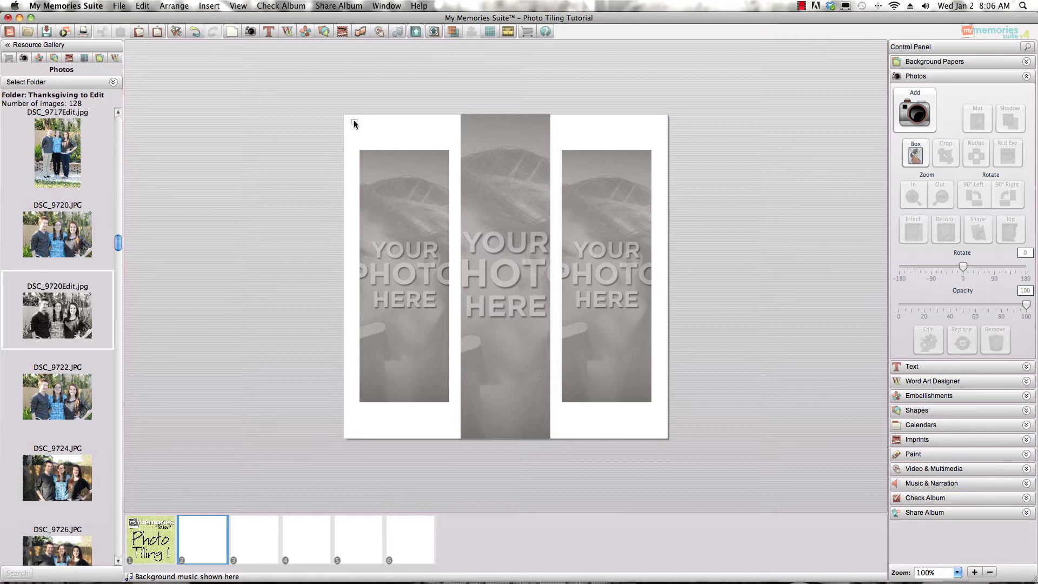
Select the three photo placeholders and group them with Cmd+G.
left_click_drag(352, 120, 664, 427)
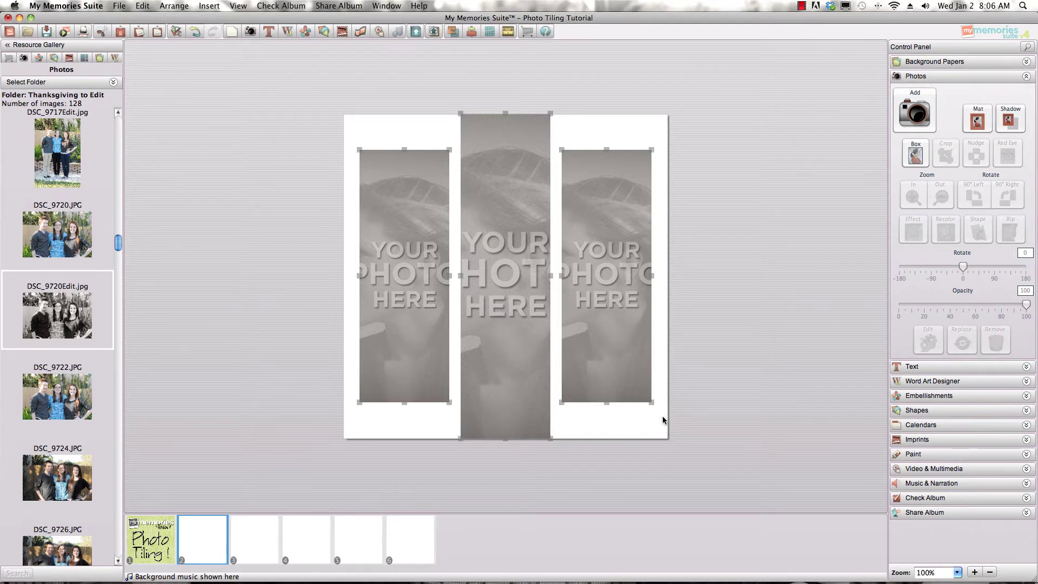
left_click(165, 7)
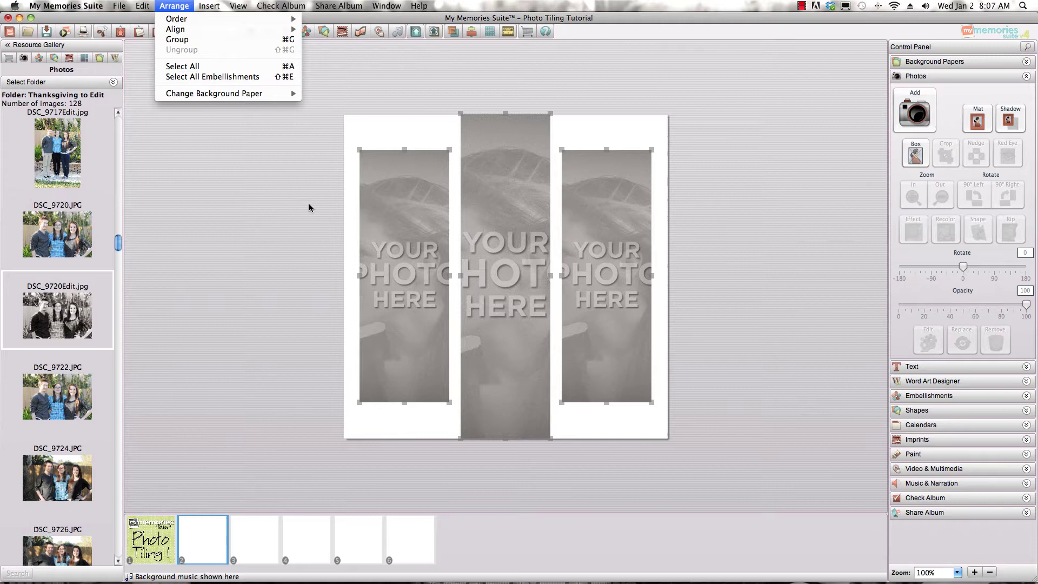
left_click(380, 127)
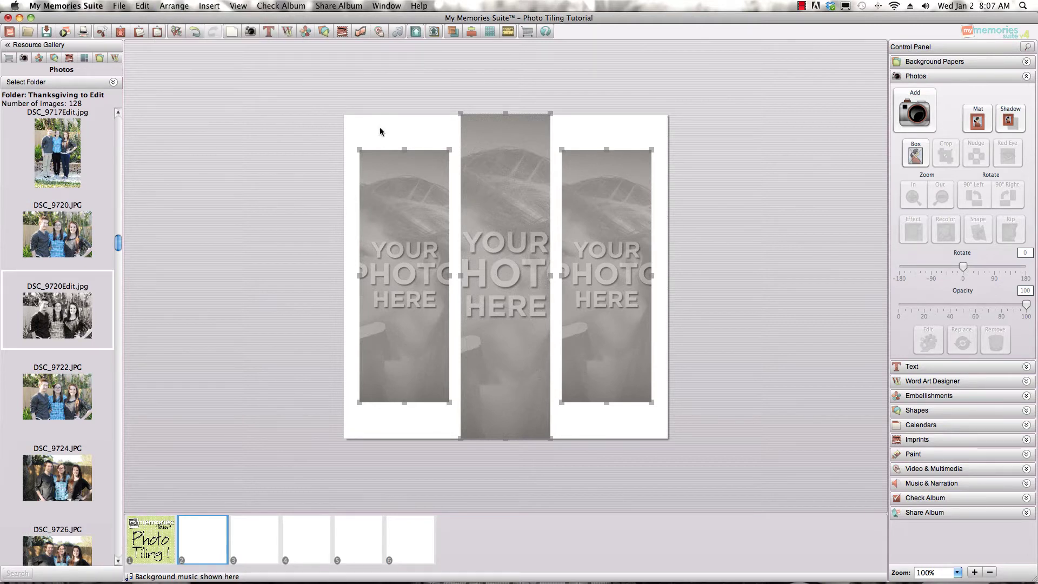
key("super+g")
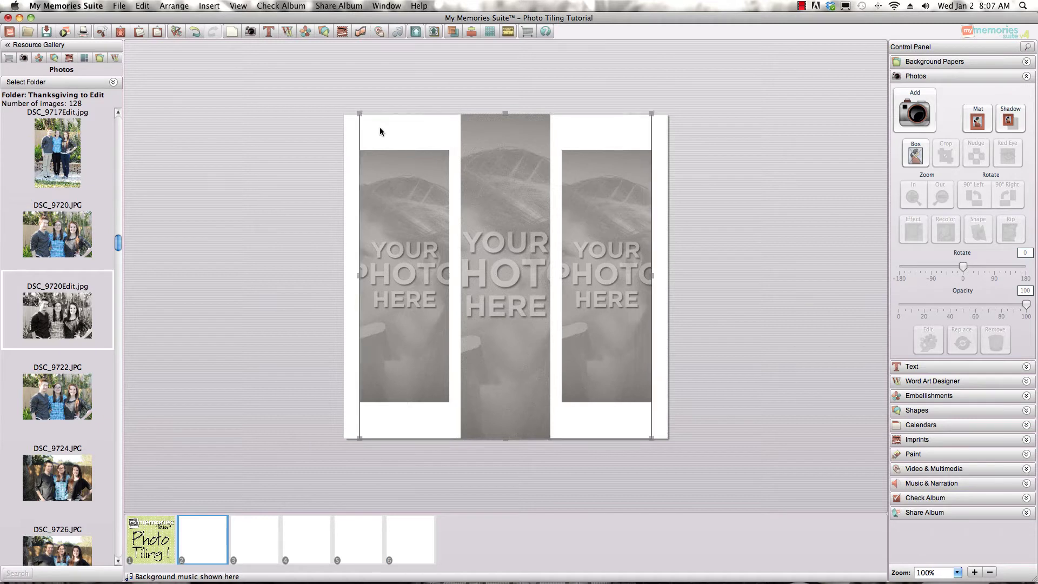
left_click(167, 10)
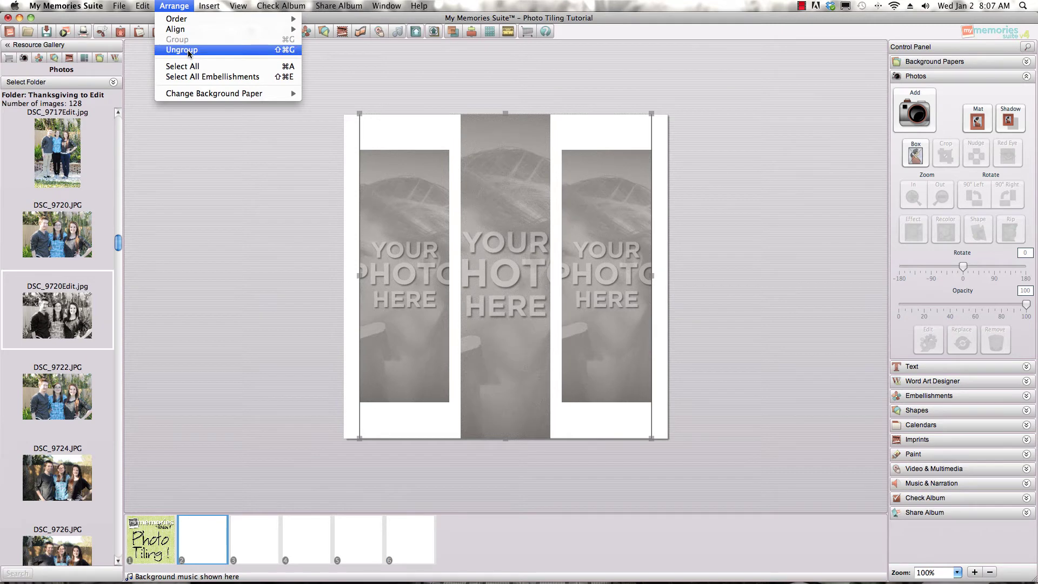
left_click(233, 188)
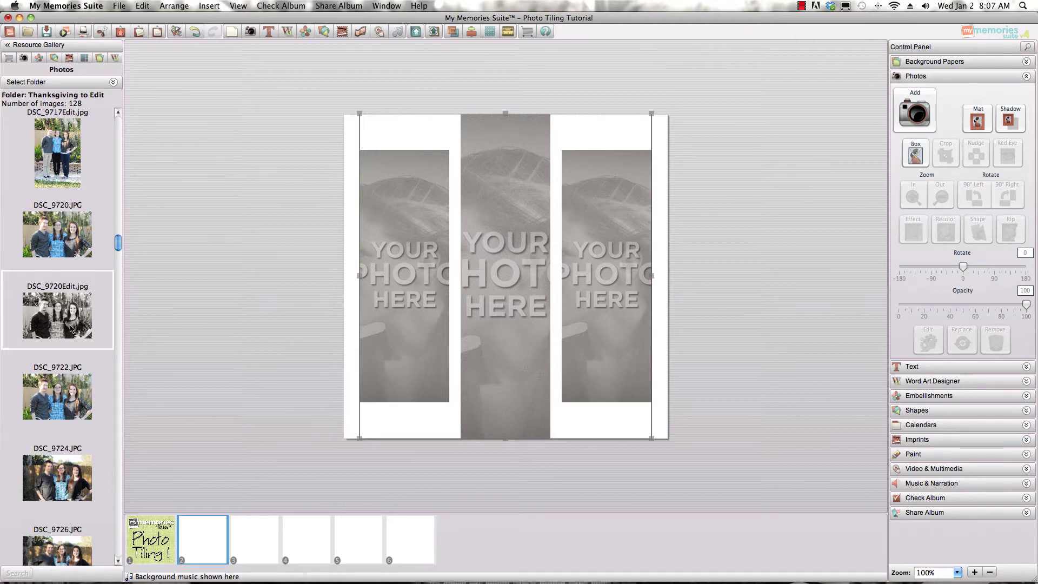
Drop DSC_9720Edit.jpg onto the grouped boxes so it tiles across all three columns.
left_click_drag(55, 321, 442, 319)
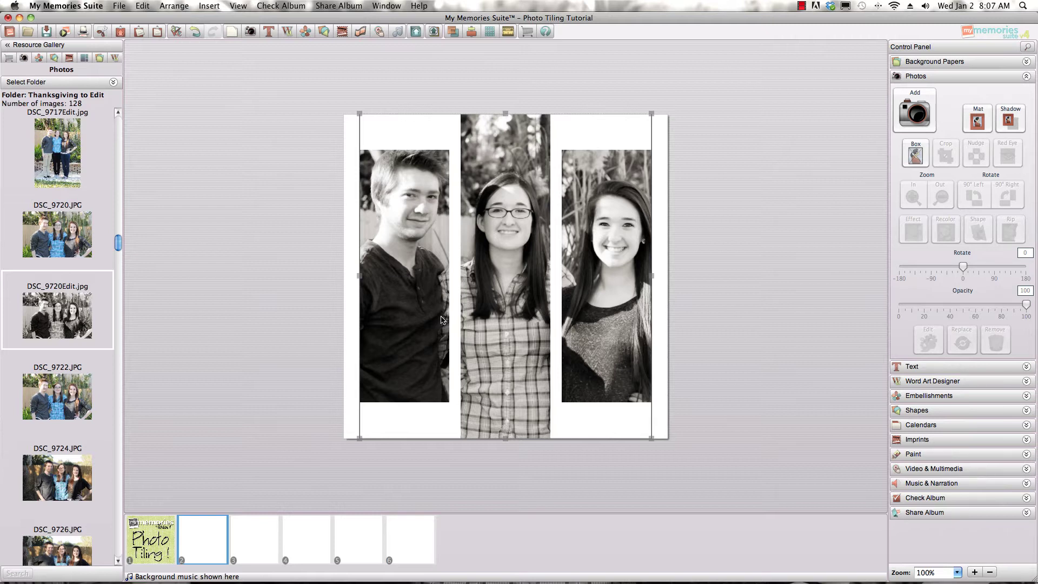
Select the tiled photo group and add drop shadows to the photos.
left_click(577, 331)
key("Left")
key("Left")
key("Left")
key("Left")
key("Left")
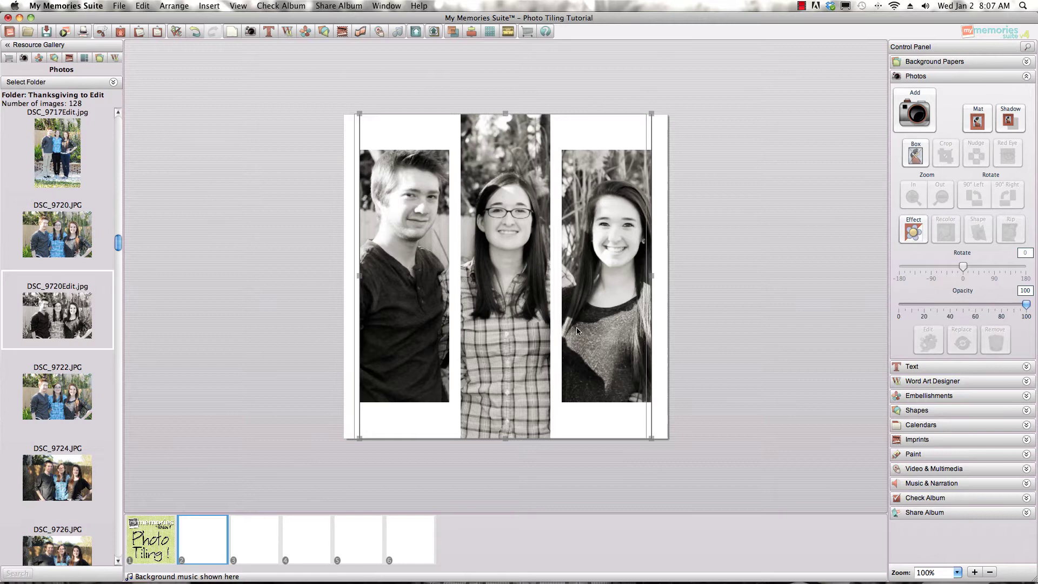
key("Right")
key("Right")
key("Right")
key("Right")
key("Right")
key("Right")
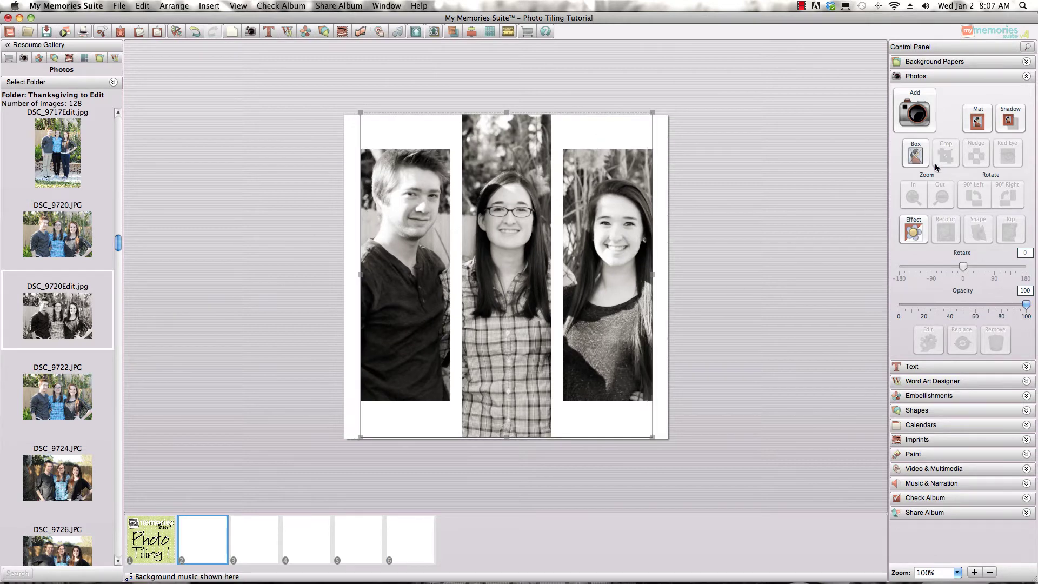
left_click(1008, 124)
left_click(606, 414)
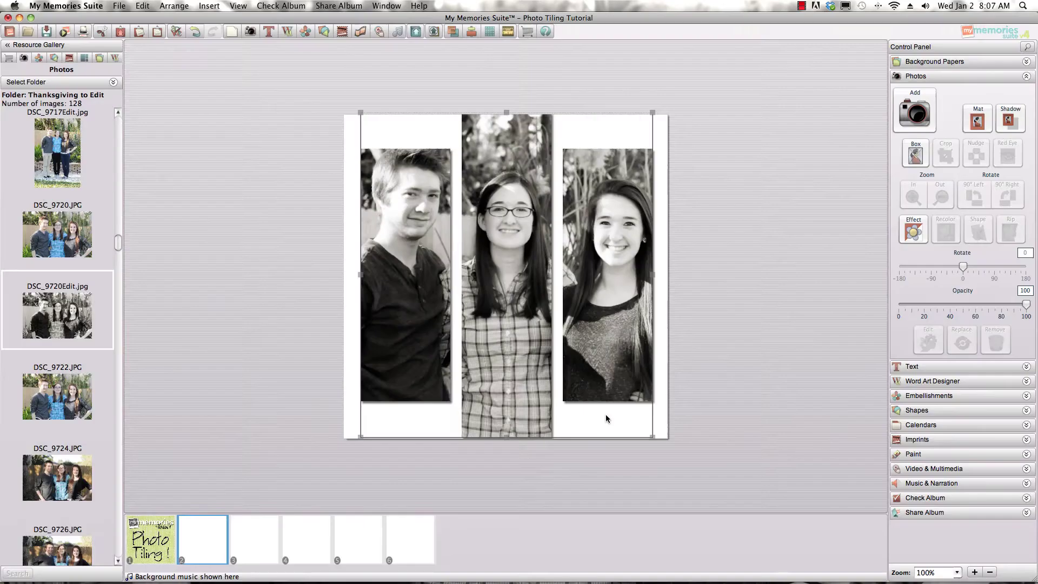
Give the photos a black mat and nudge the group slightly right and down.
left_click(977, 120)
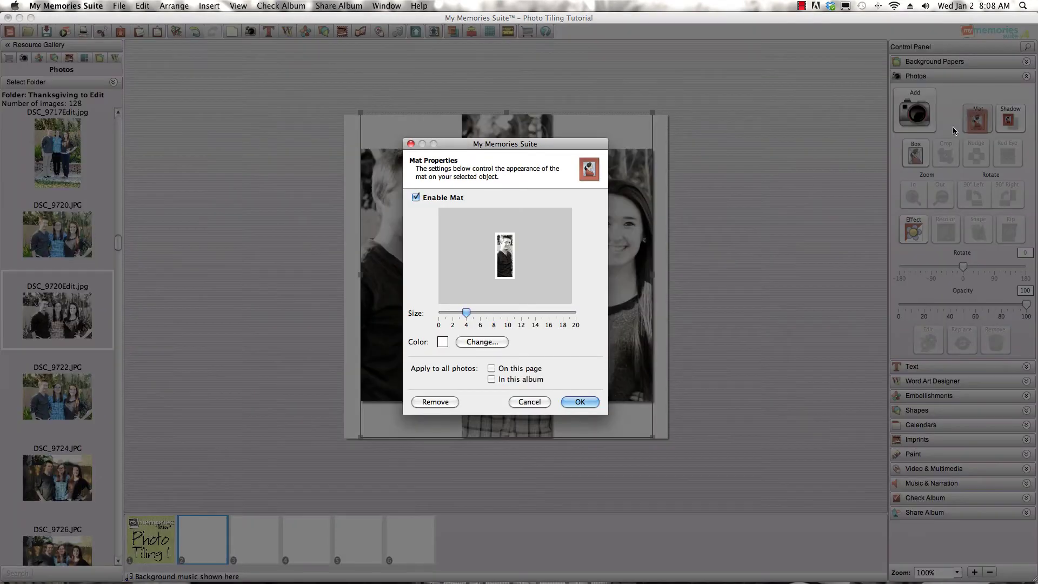
left_click(442, 343)
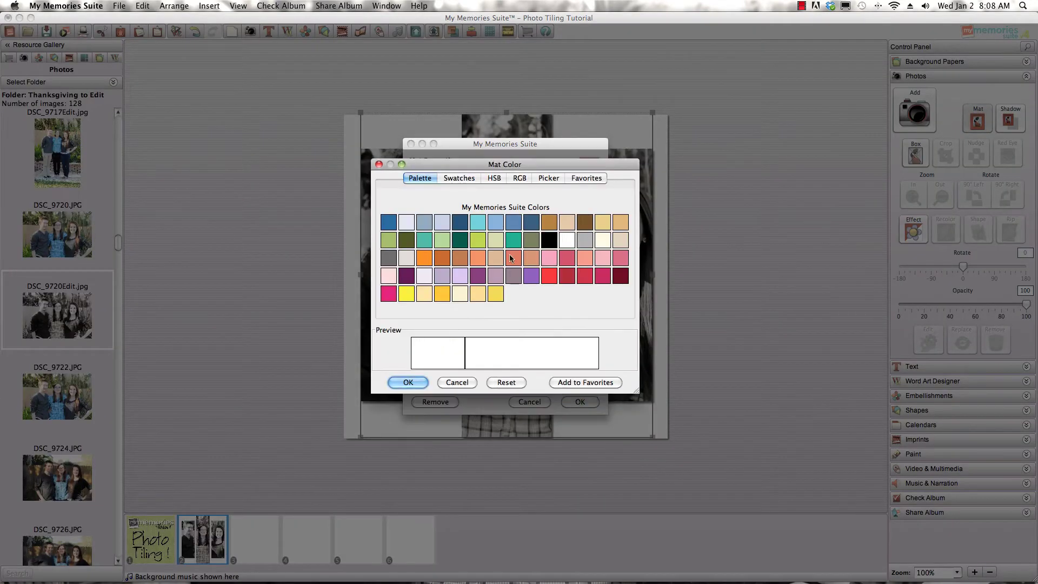
left_click(549, 239)
left_click(409, 383)
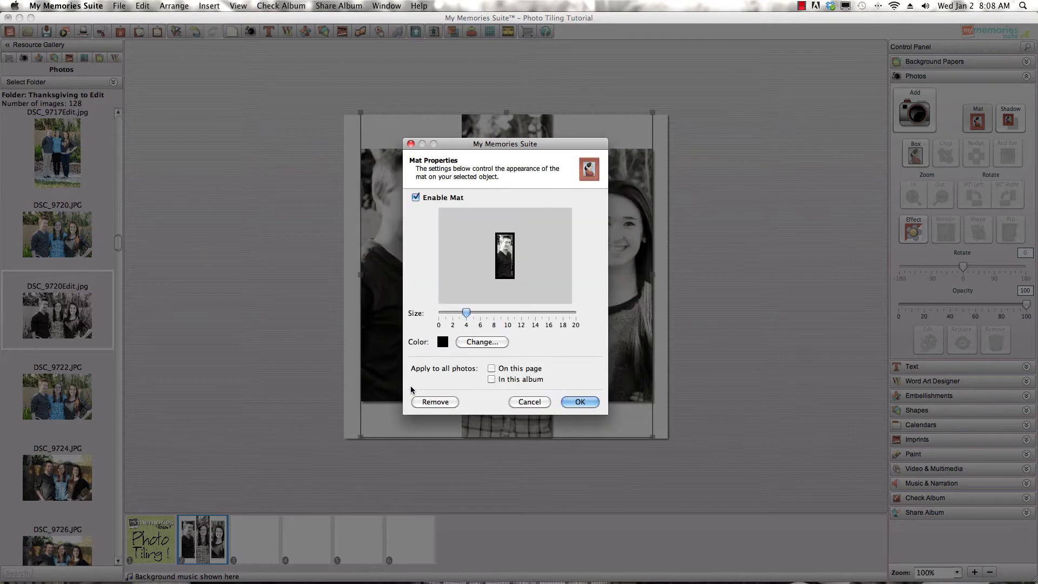
left_click(580, 403)
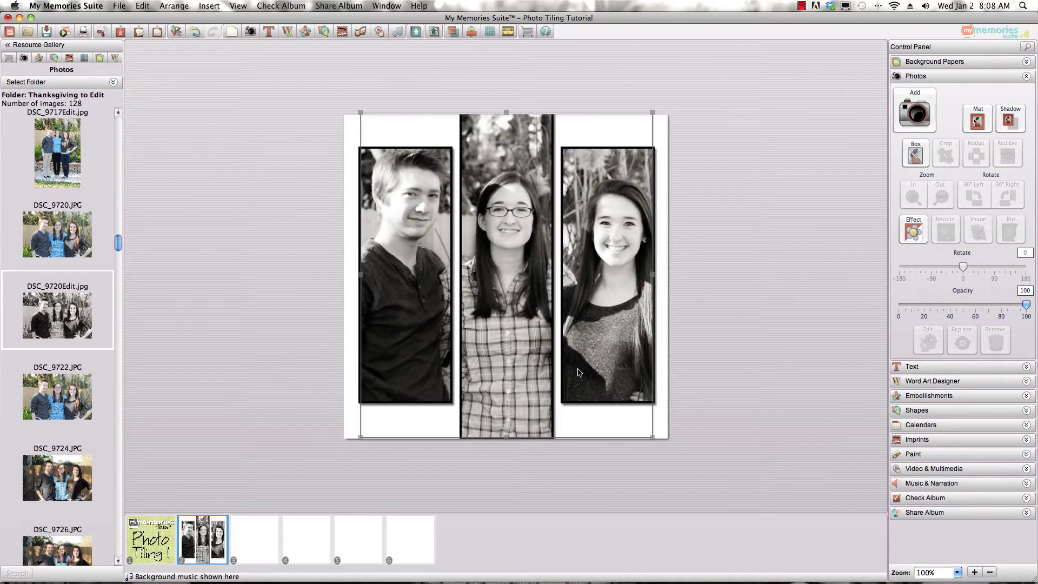
left_click_drag(578, 369, 579, 373)
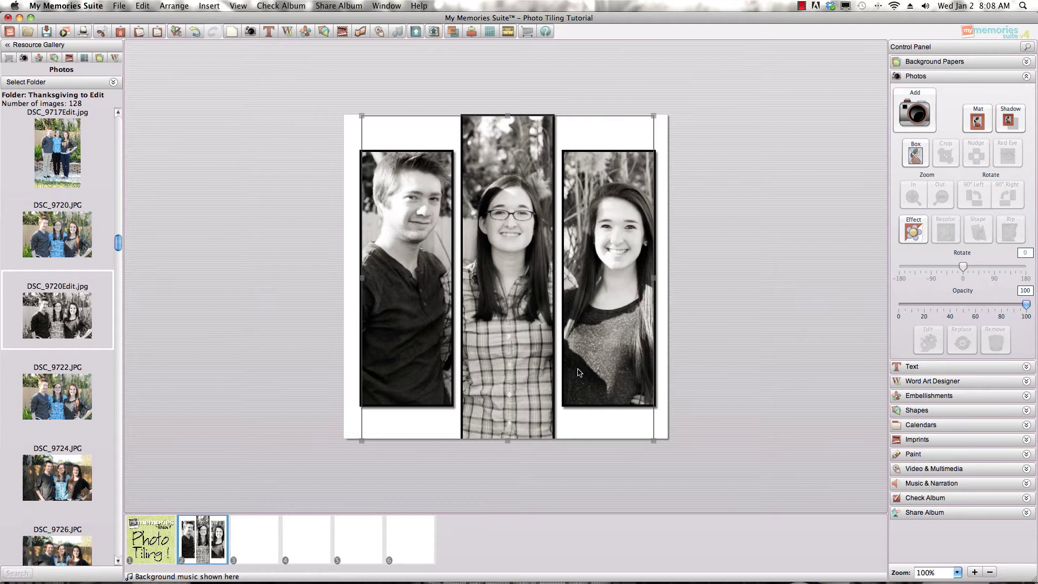
Ungroup the three tiled photos with Cmd+Shift+G and deselect them.
key("super+shift+g")
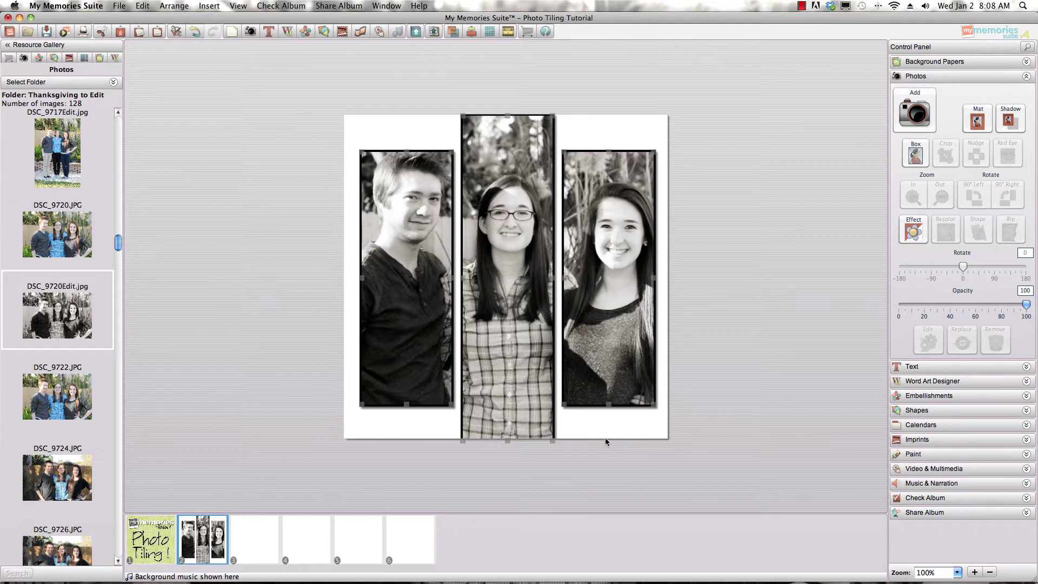
left_click(293, 139)
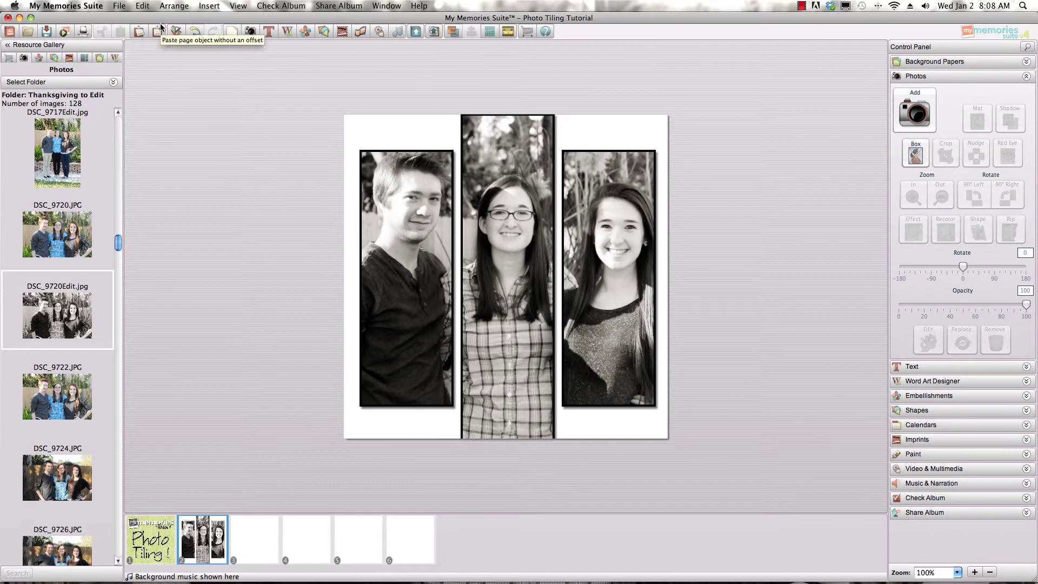
left_click(179, 6)
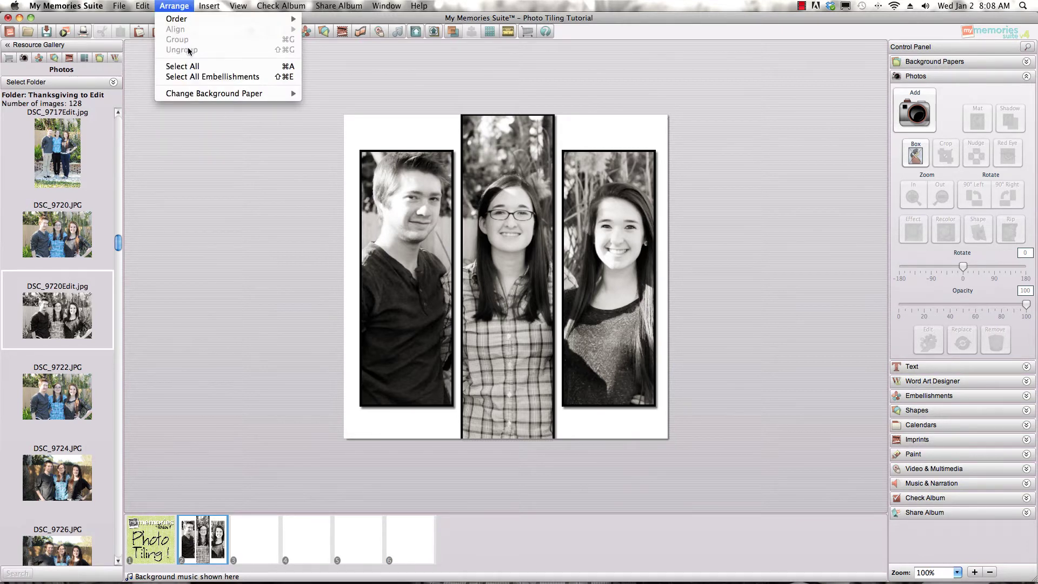
left_click(329, 286)
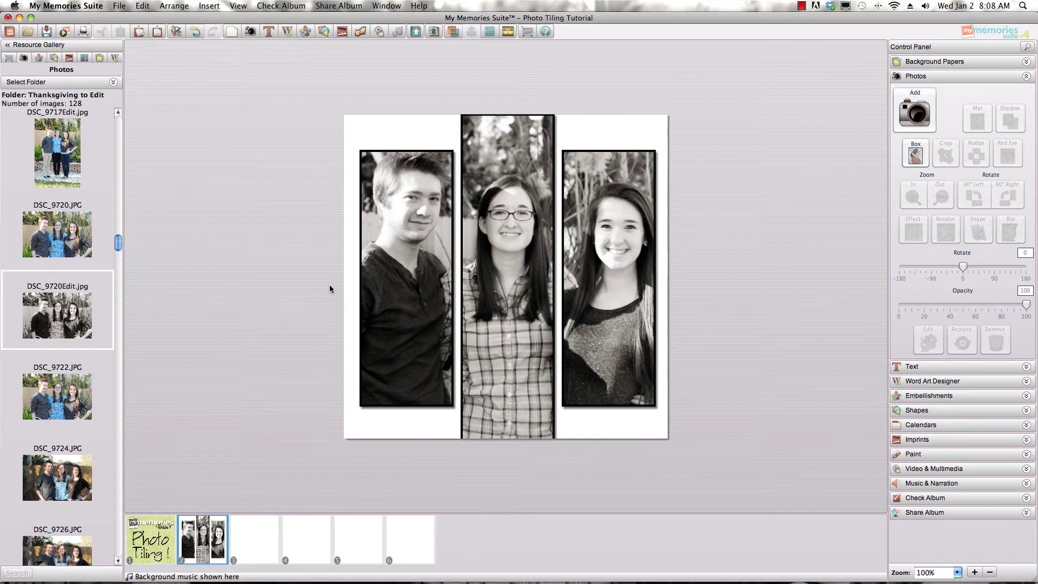
Recrop the right tile so the smiling girl fills the frame.
left_click(612, 278)
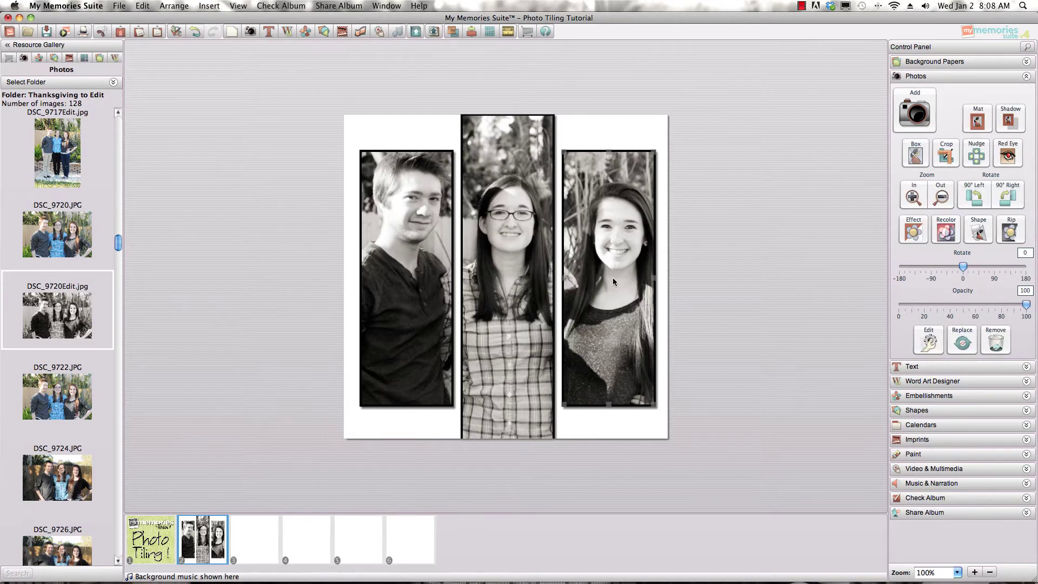
left_click(939, 155)
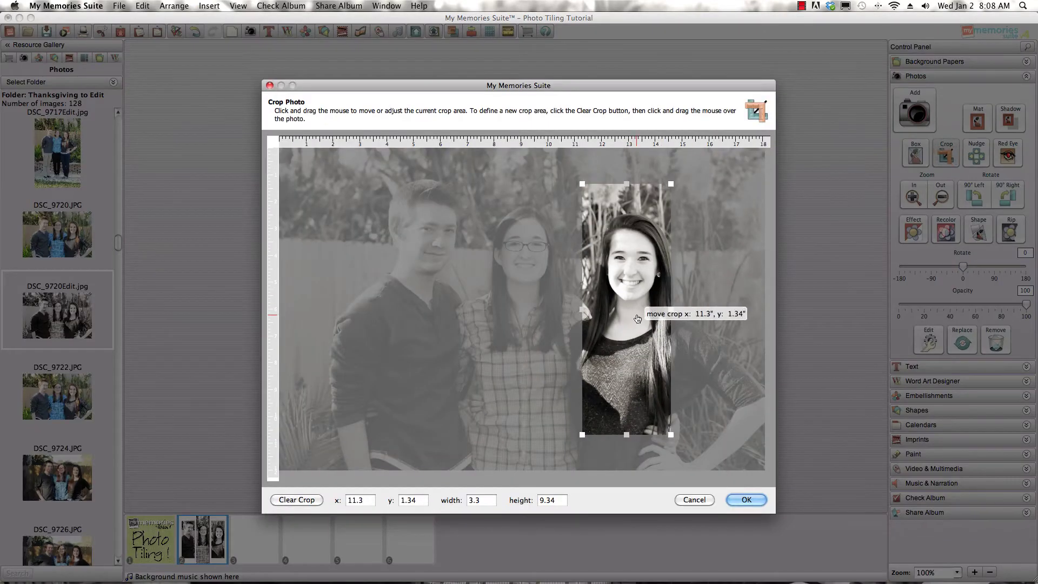
left_click(742, 501)
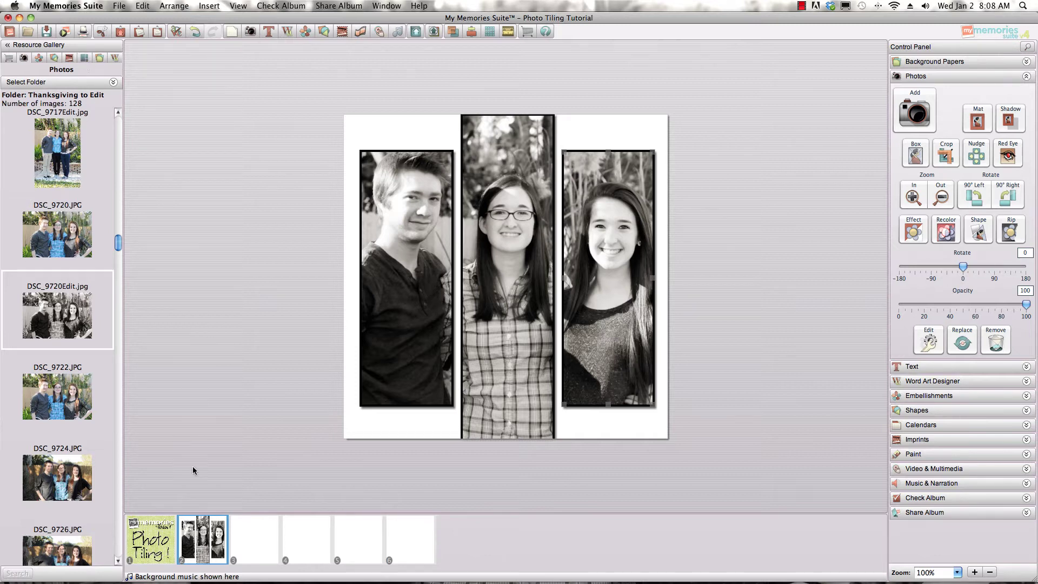
Go to page 3 and place the three-box photo layout on it.
left_click(257, 549)
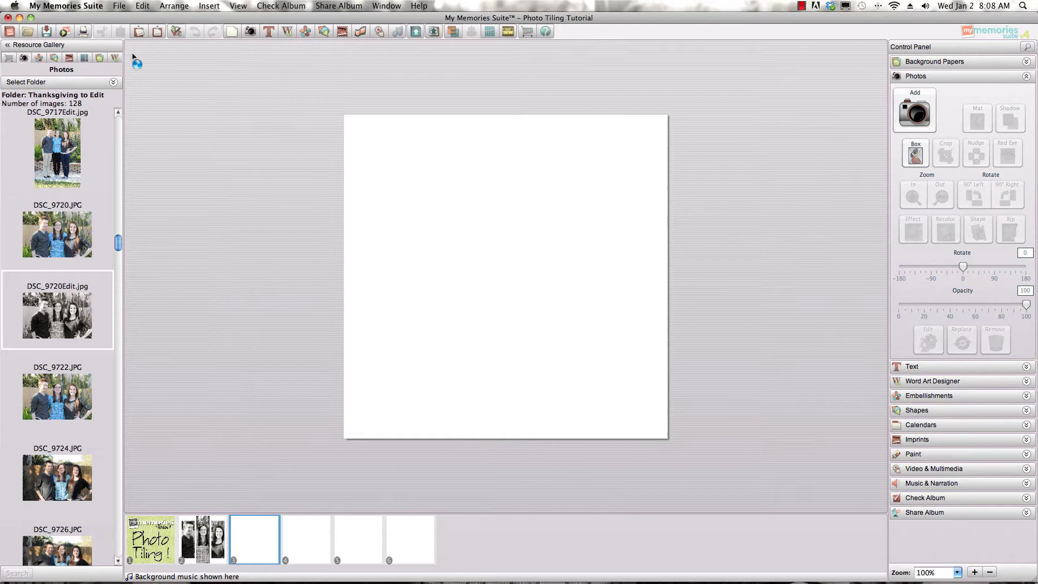
left_click(84, 57)
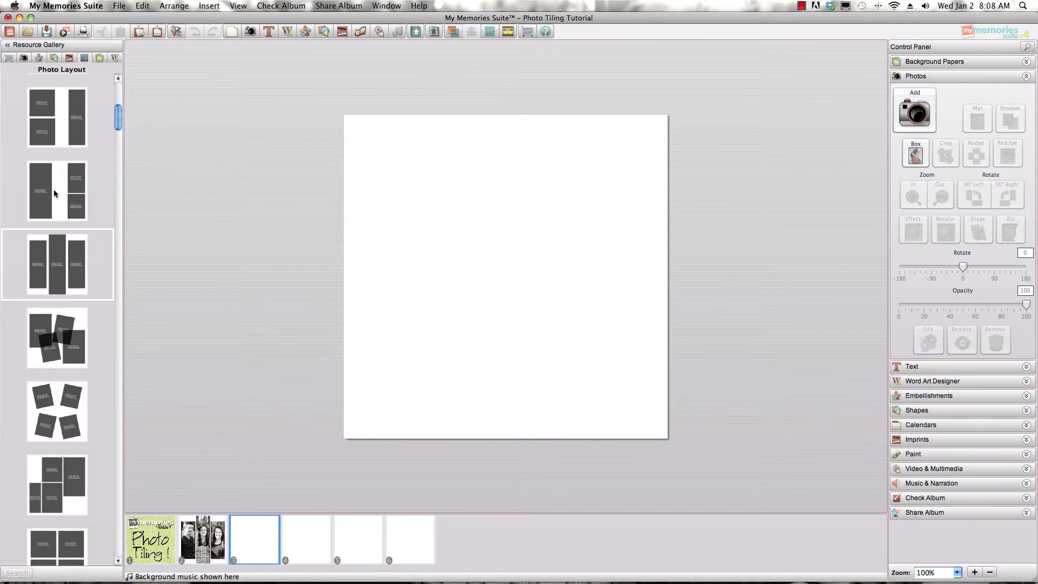
left_click_drag(53, 189, 517, 276)
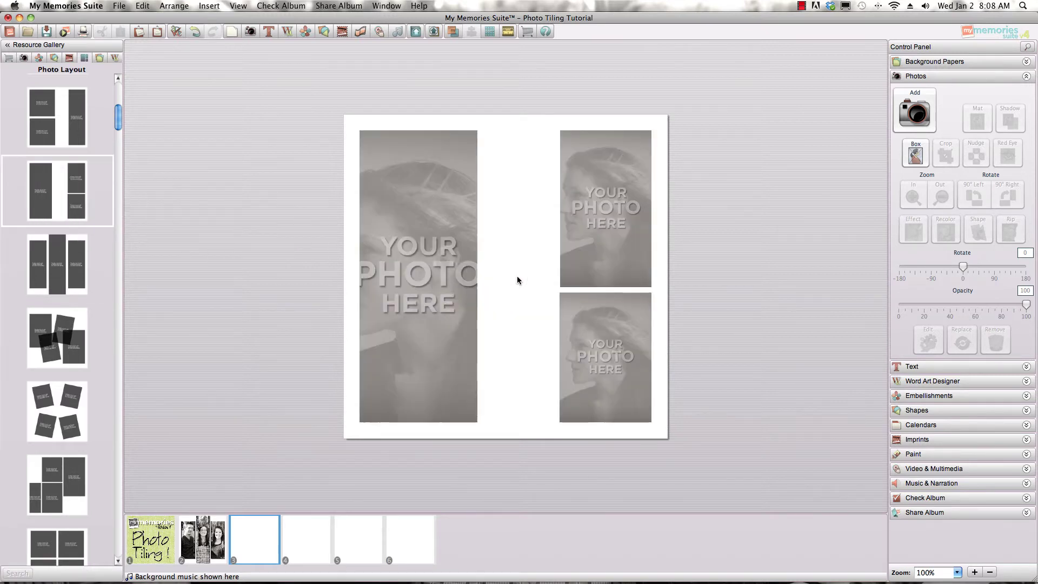
Return to the photos folder and select all three placeholders.
left_click(23, 58)
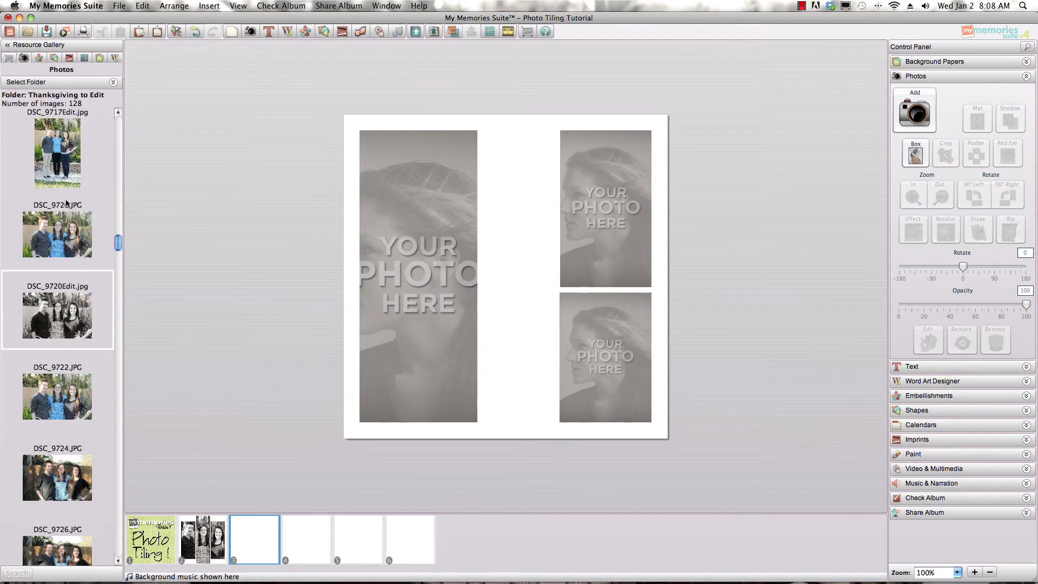
left_click_drag(61, 242, 357, 262)
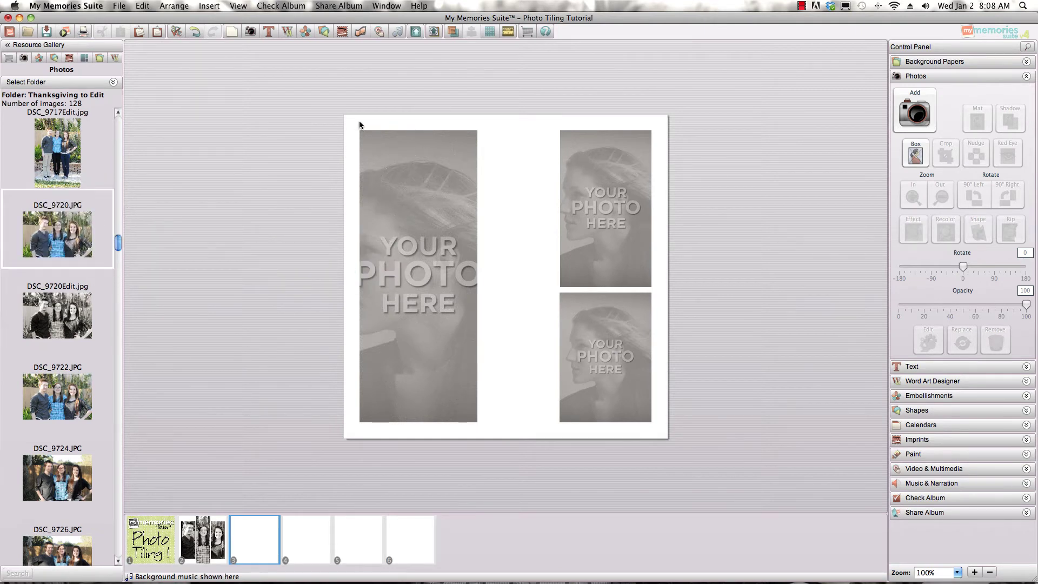
left_click_drag(360, 122, 658, 429)
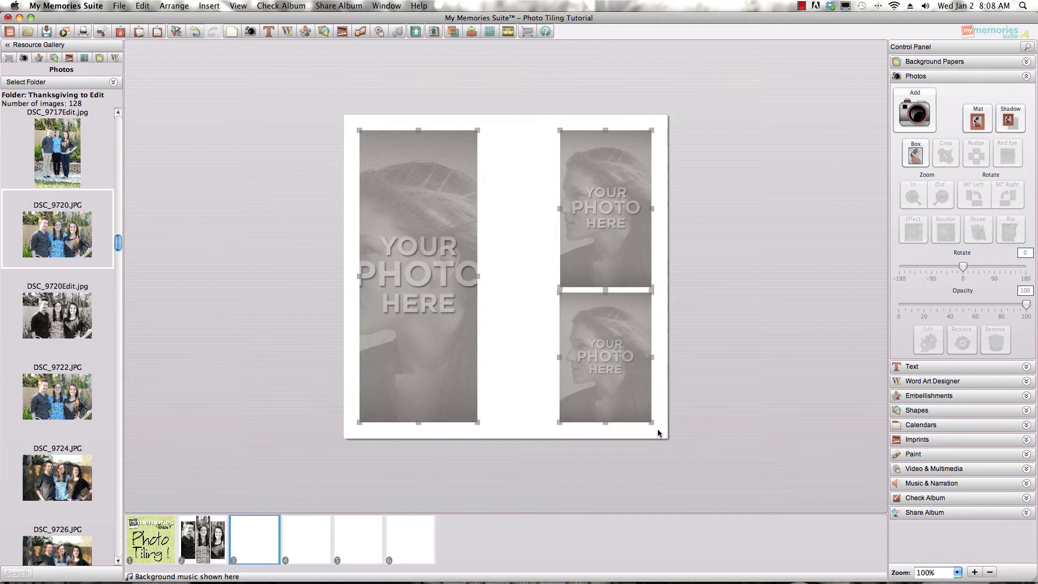
Group the three placeholders and drop DSC_9720.JPG across them.
key("super+g")
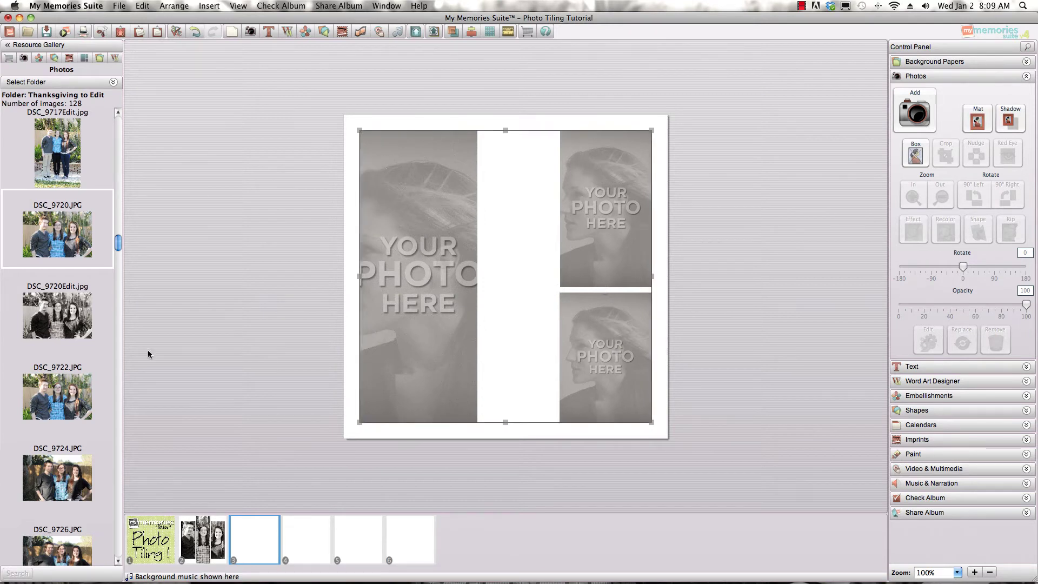
left_click(57, 315)
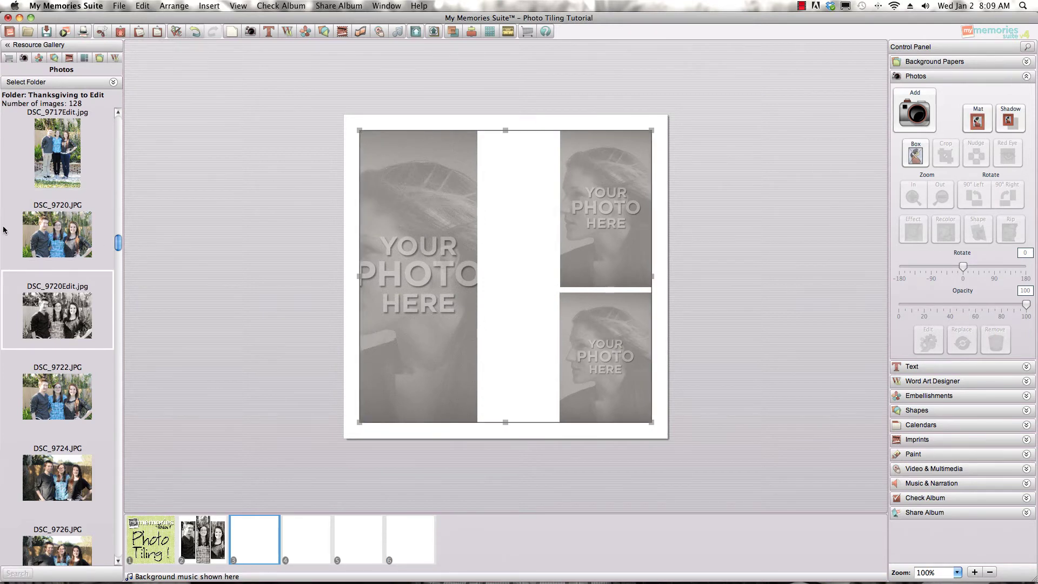
left_click_drag(22, 232, 381, 243)
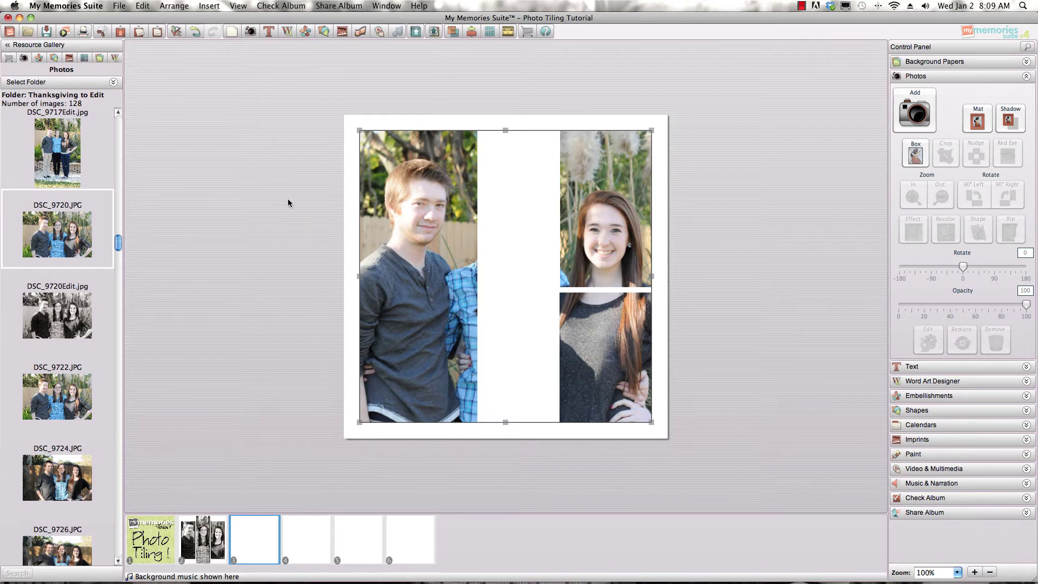
Ungroup the tiles and zoom in on the boy's photo, suppressing the pixelation warning.
left_click(406, 243)
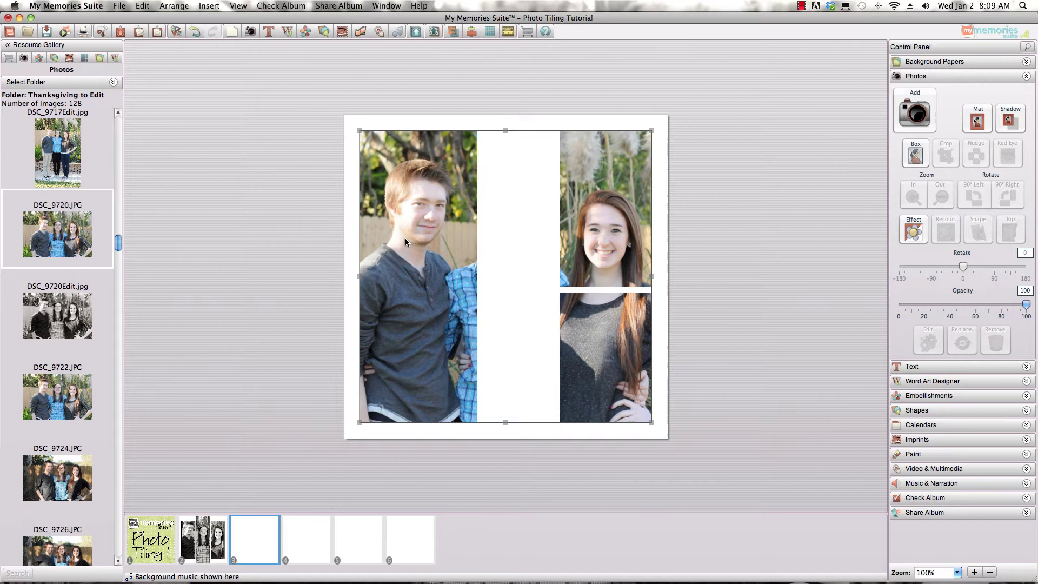
key("super+shift+g")
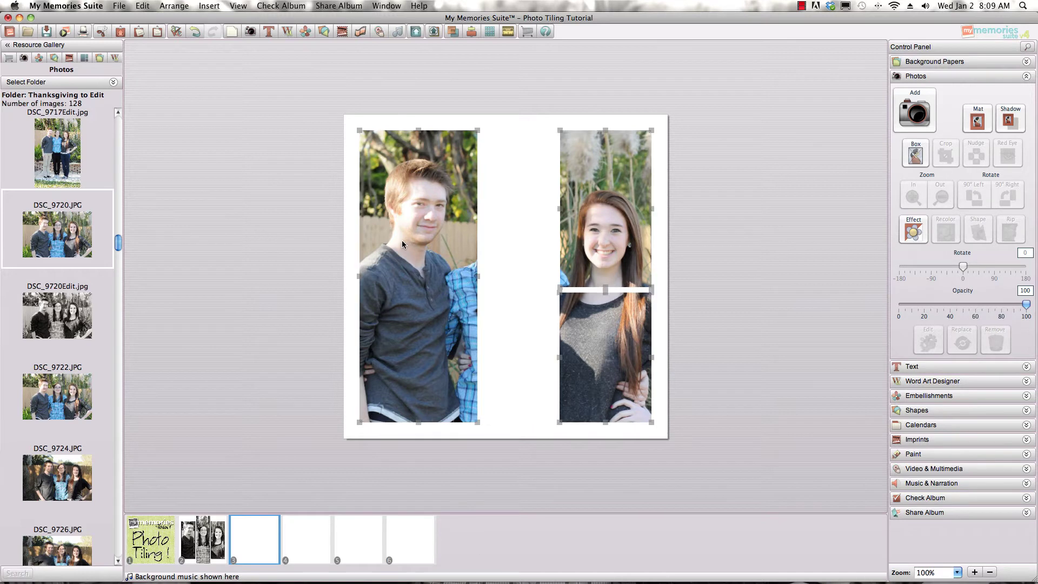
left_click(410, 257)
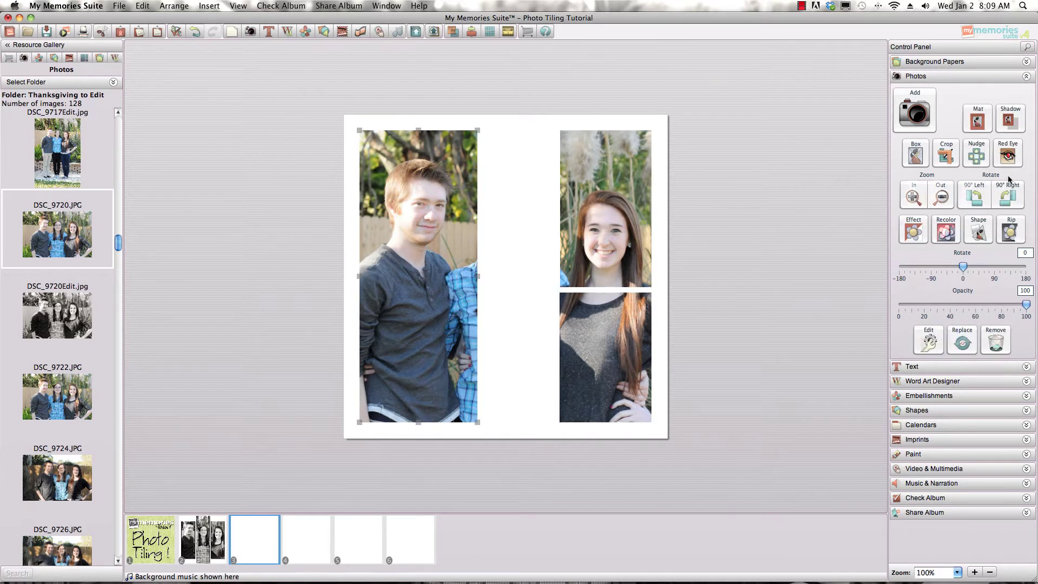
left_click(917, 203)
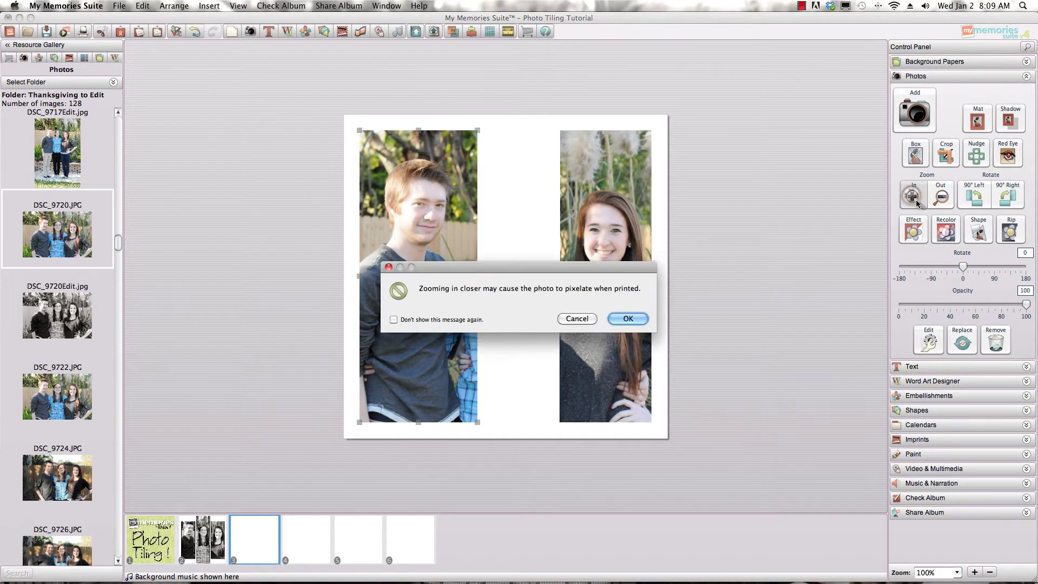
left_click(393, 320)
left_click(625, 318)
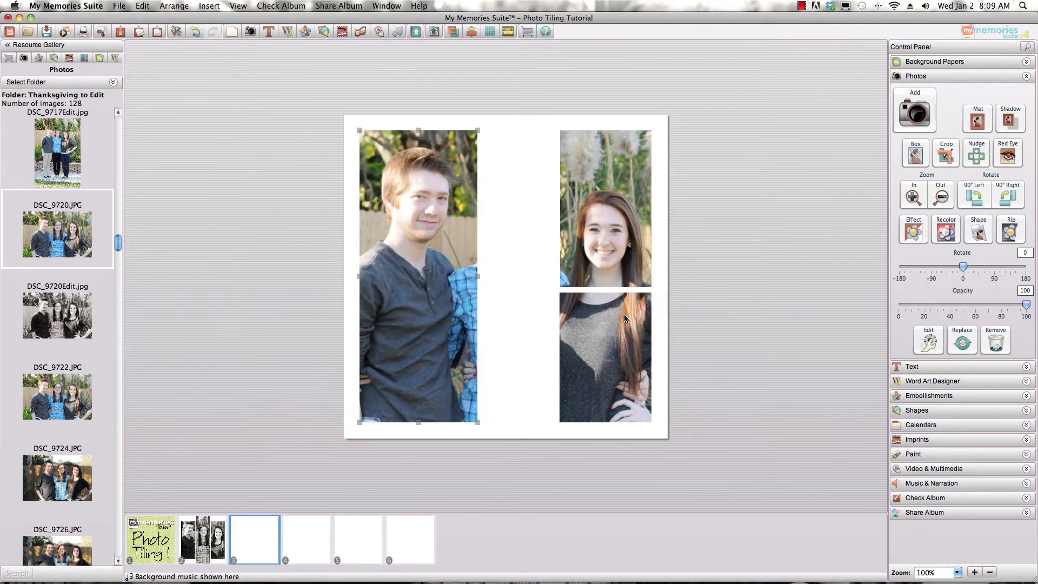
Recrop the boy's photo, shifting the crop area left to centre him.
left_click(589, 316)
left_click(455, 273)
left_click(941, 164)
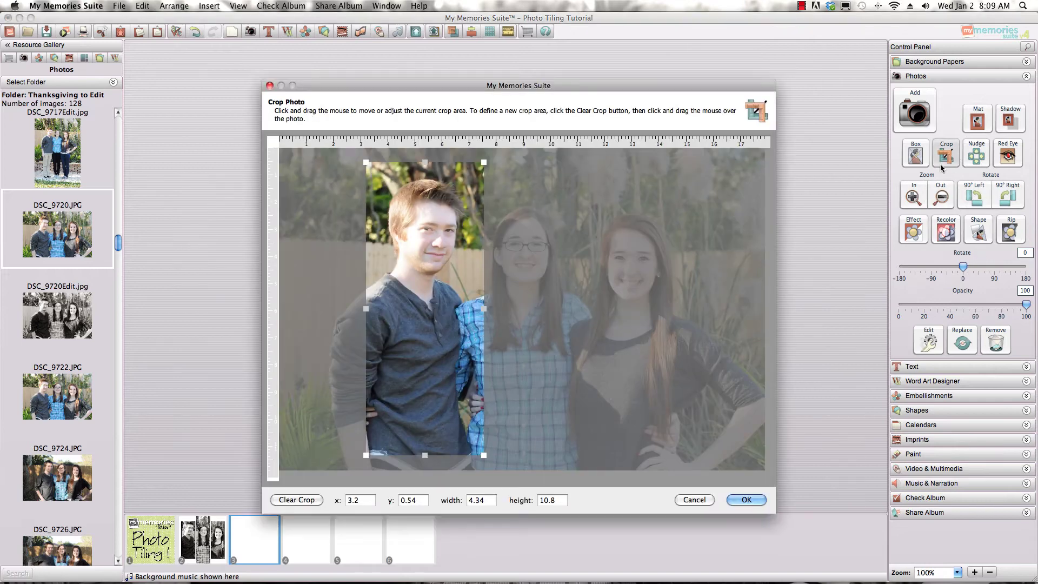
left_click_drag(470, 298, 454, 298)
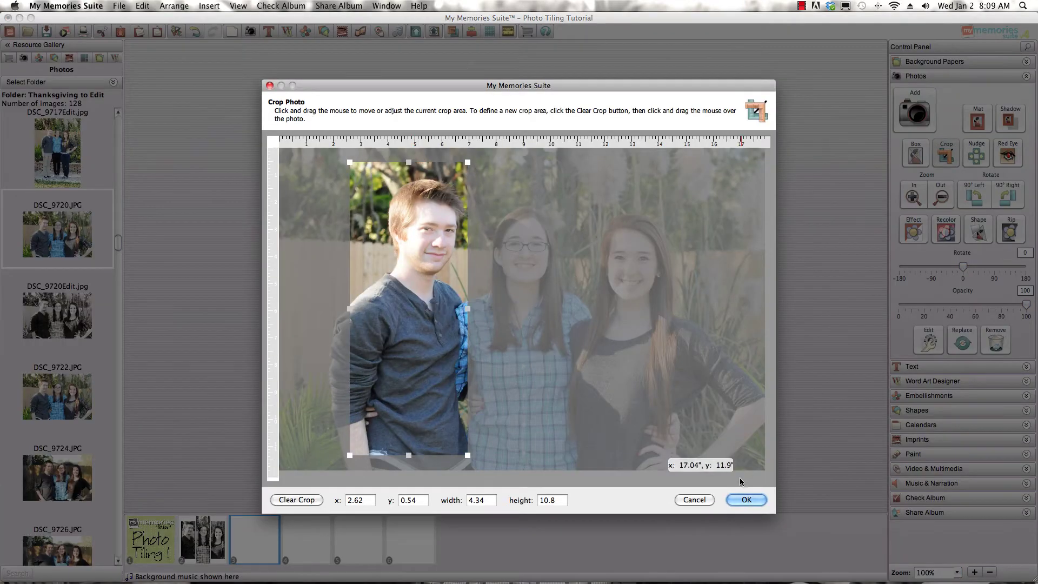
left_click(747, 500)
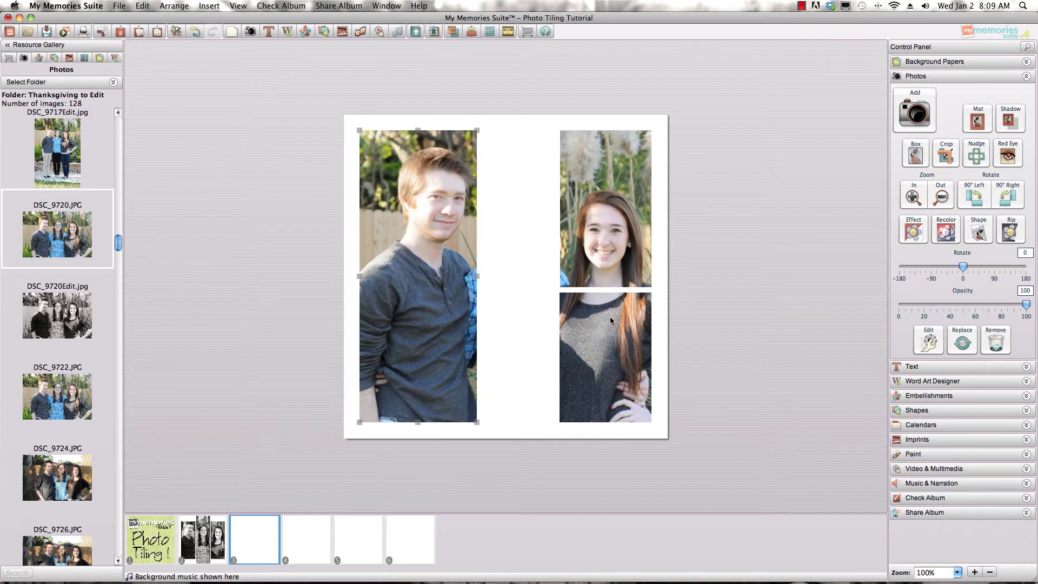
On page 4, add the 1dots blue, dots black and dots blue papers.
left_click(304, 523)
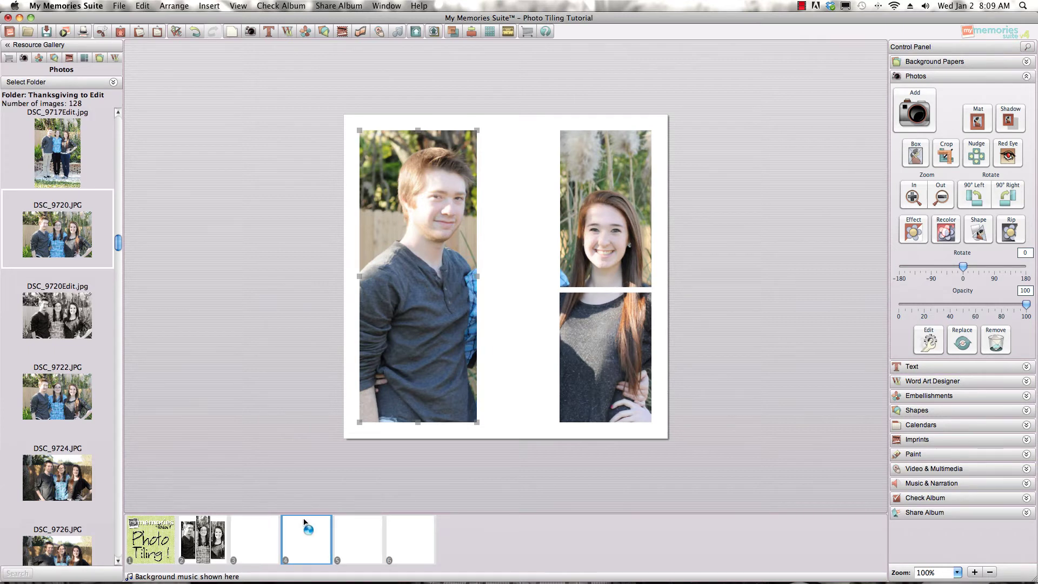
left_click(100, 58)
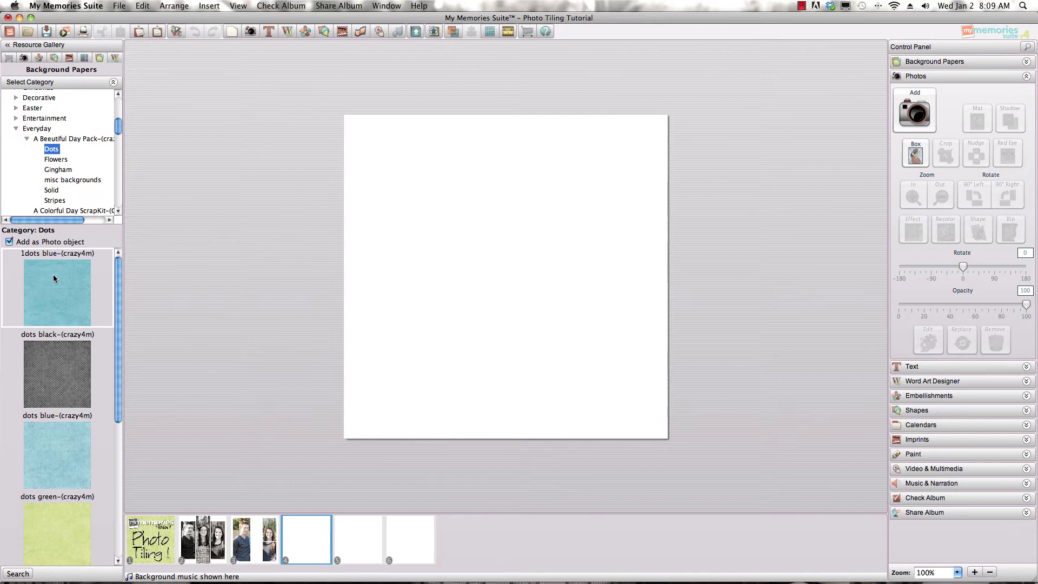
left_click_drag(53, 274, 419, 233)
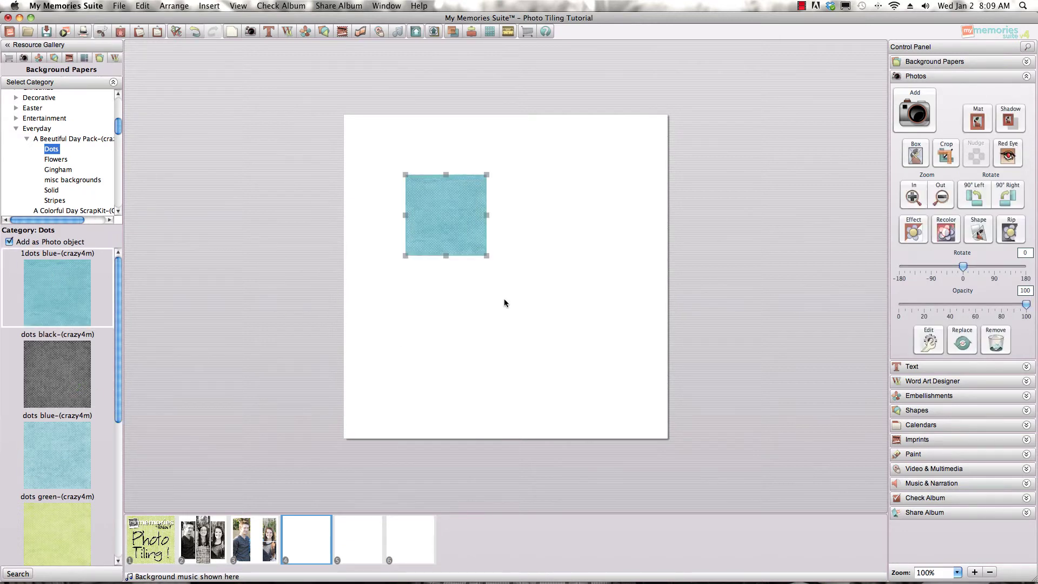
left_click_drag(59, 373, 501, 268)
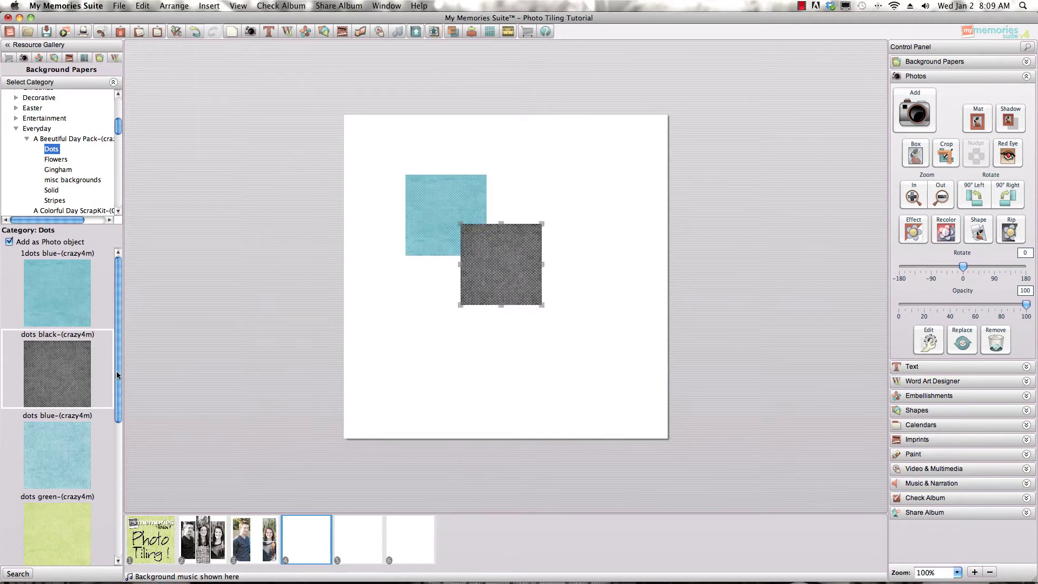
scroll(116, 370, "down", 2)
left_click_drag(56, 388, 485, 331)
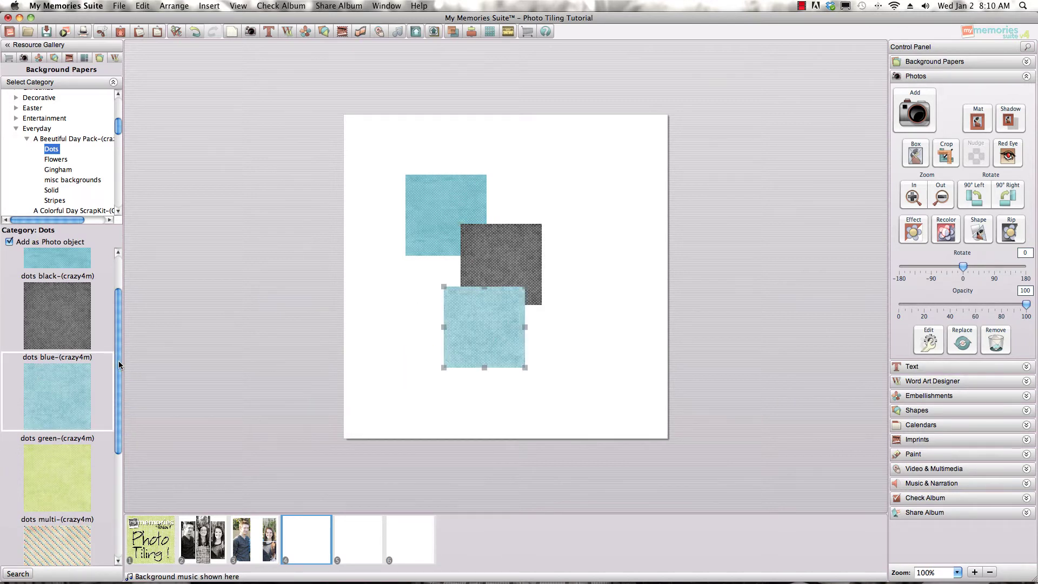
Add three more dotted papers, placing the orange dots square at the lower left.
scroll(118, 365, "down", 1)
scroll(118, 365, "down", 1)
left_click_drag(51, 402, 574, 209)
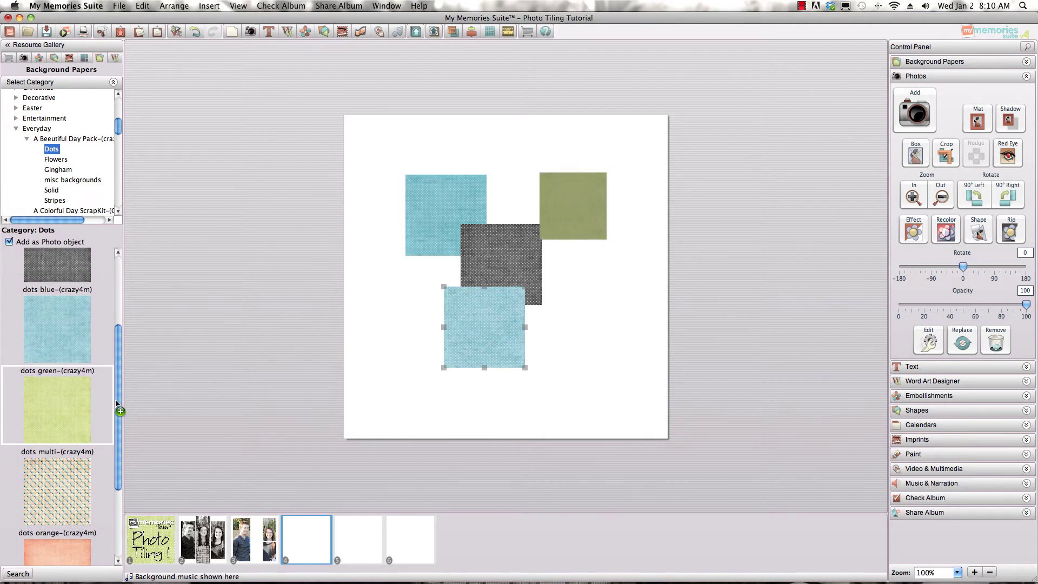
scroll(116, 404, "down", 3)
left_click_drag(61, 440, 583, 326)
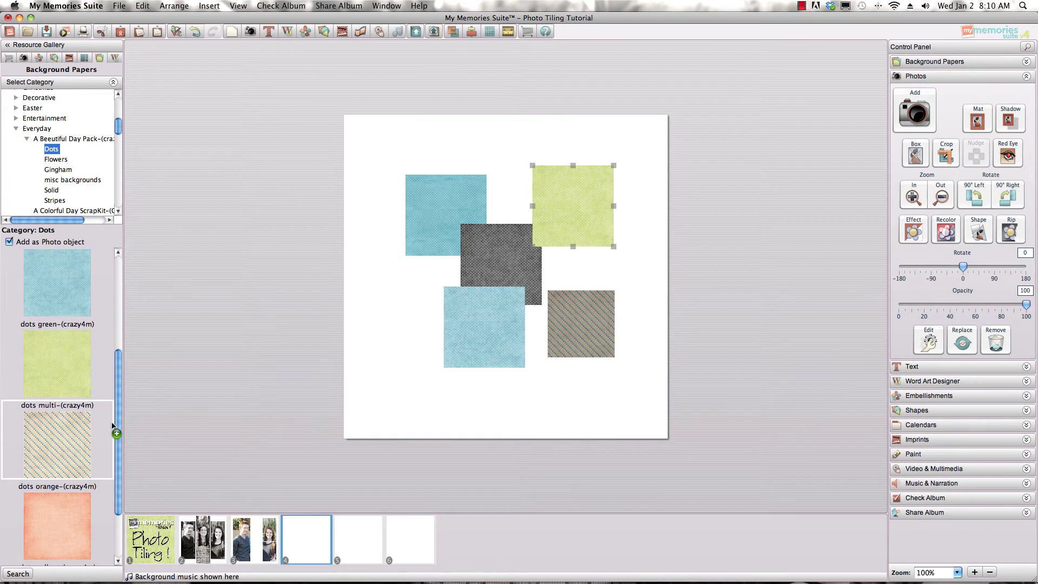
scroll(118, 421, "down", 3)
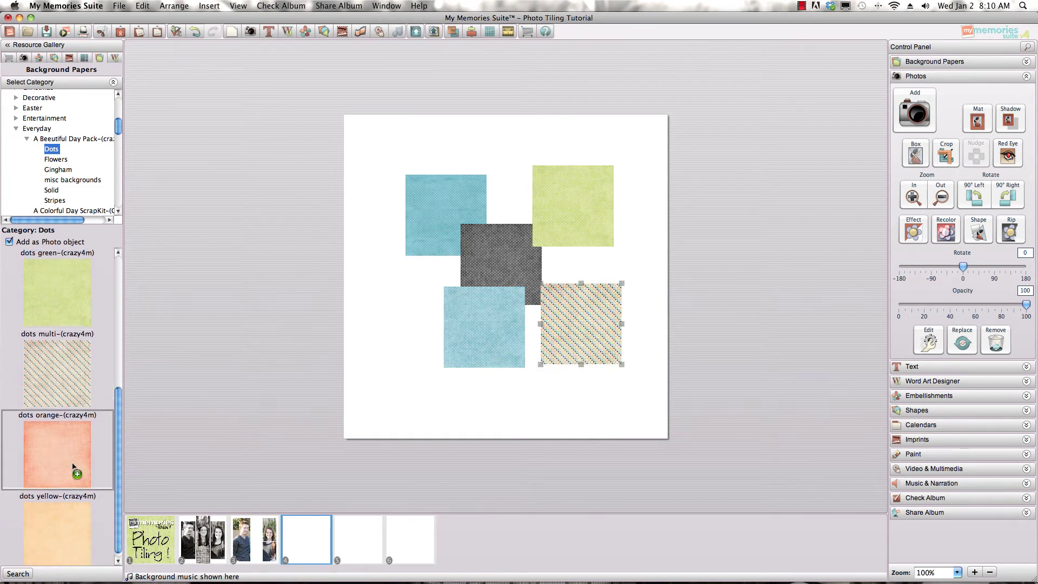
left_click_drag(74, 468, 405, 328)
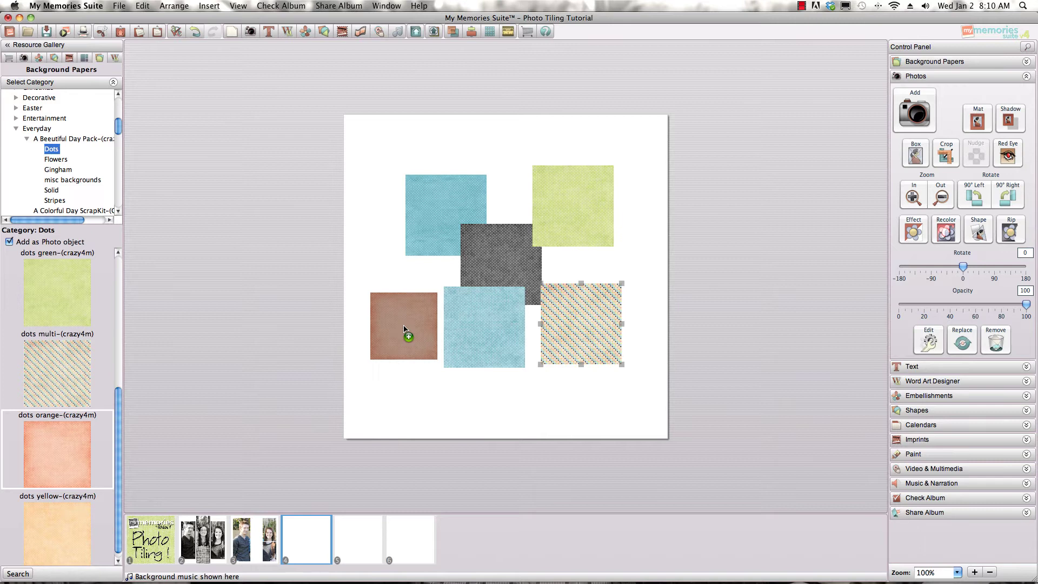
left_click_drag(404, 328, 404, 329)
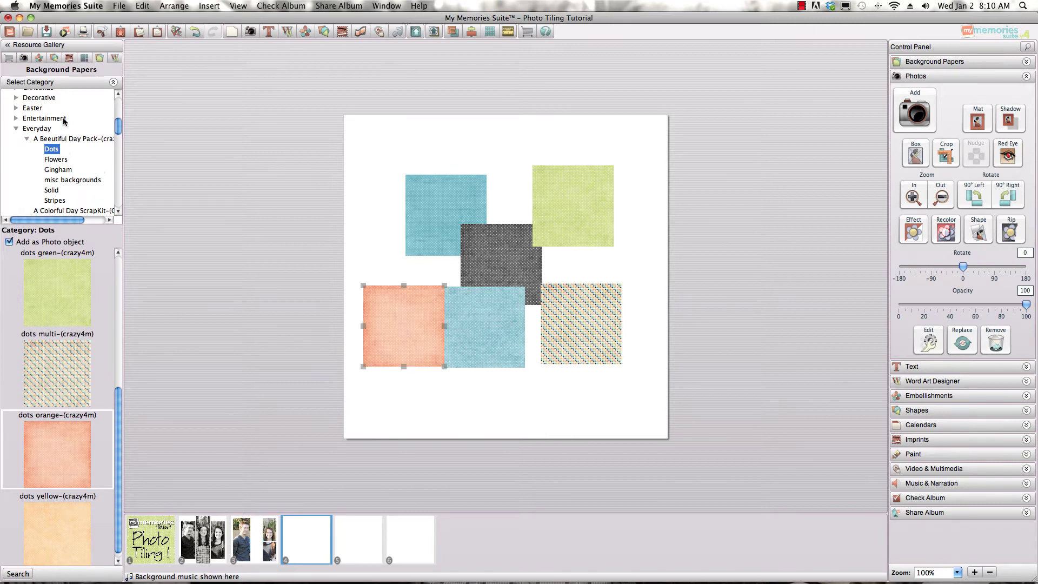
left_click(10, 243)
Show the Photo Layout collection and choose the fourth thumbnail, the six-box layout.
left_click(84, 59)
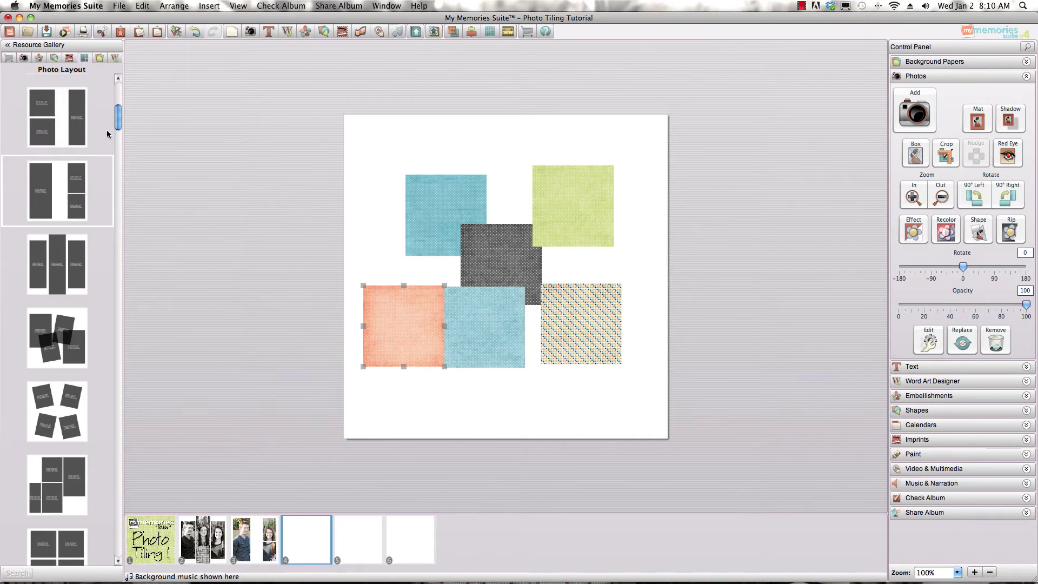
left_click_drag(118, 122, 118, 232)
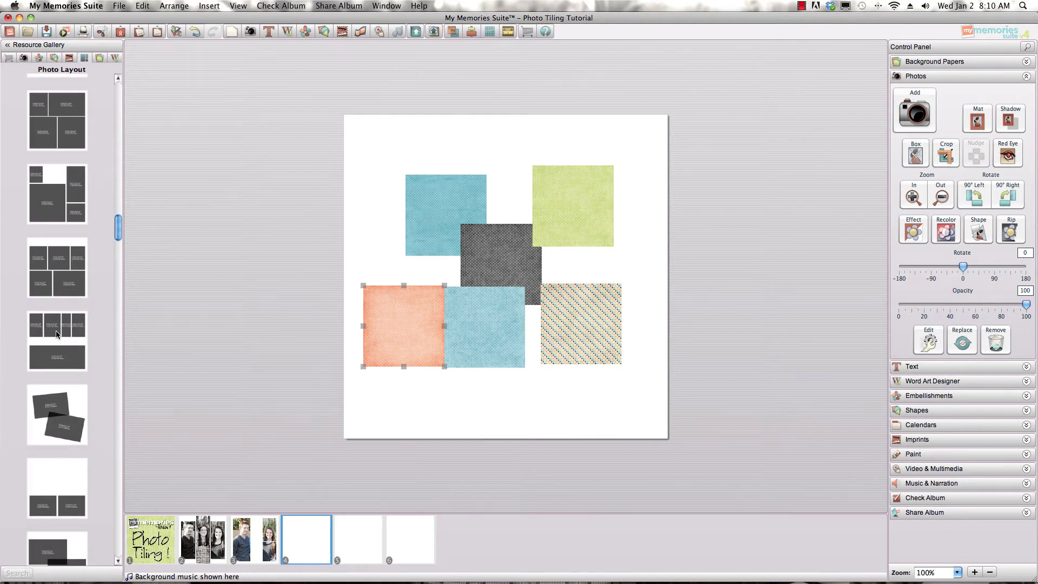
left_click_drag(118, 235, 116, 314)
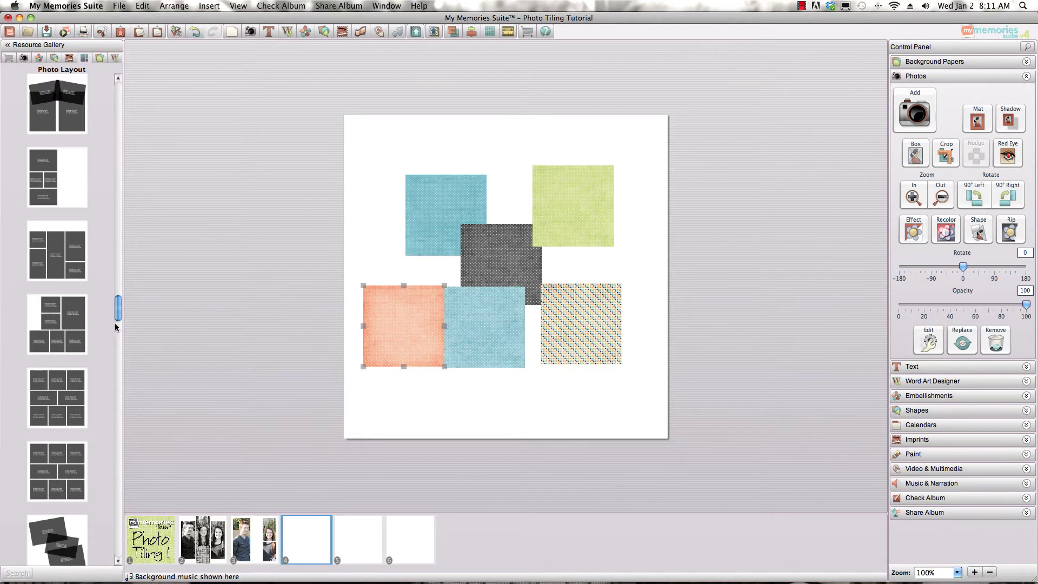
left_click(45, 334)
Drop the six-box layout onto page 4 so the six dotted papers tile into its boxes.
left_click_drag(46, 334, 439, 290)
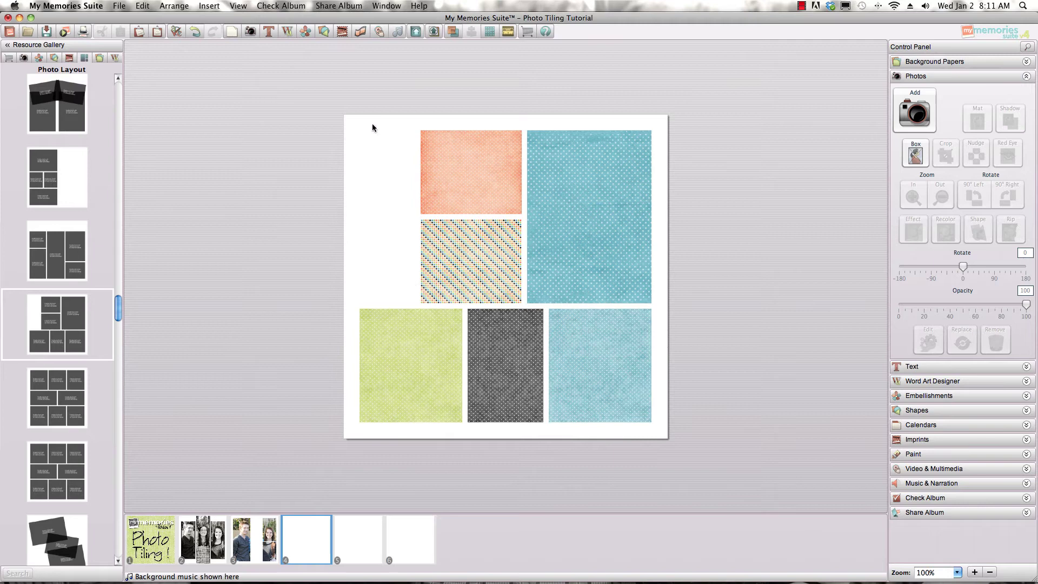
Group all six paper tiles with Cmd+G and resize the group to nearly fill page 4.
left_click_drag(372, 127, 656, 431)
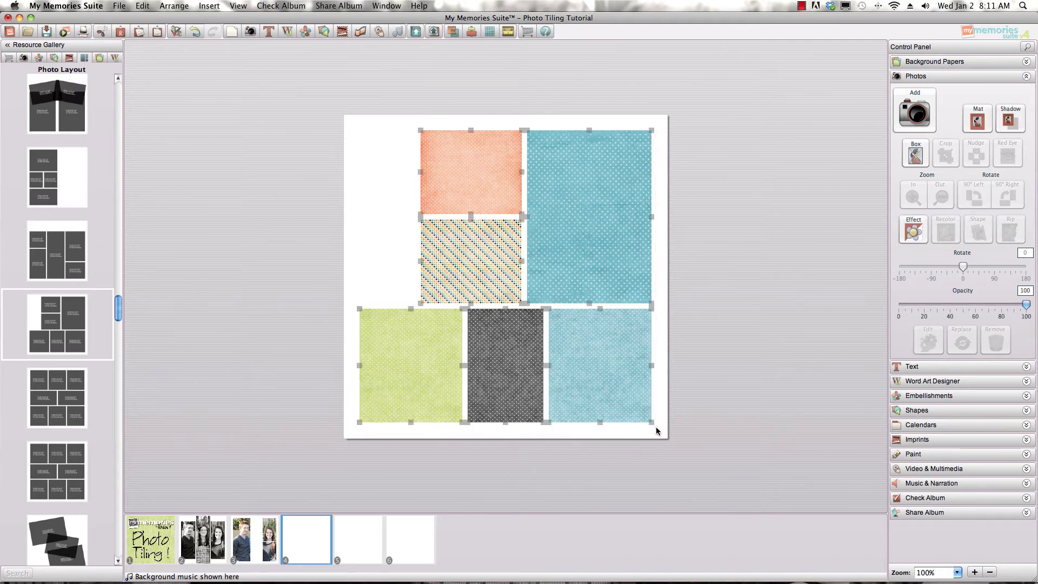
key("super+g")
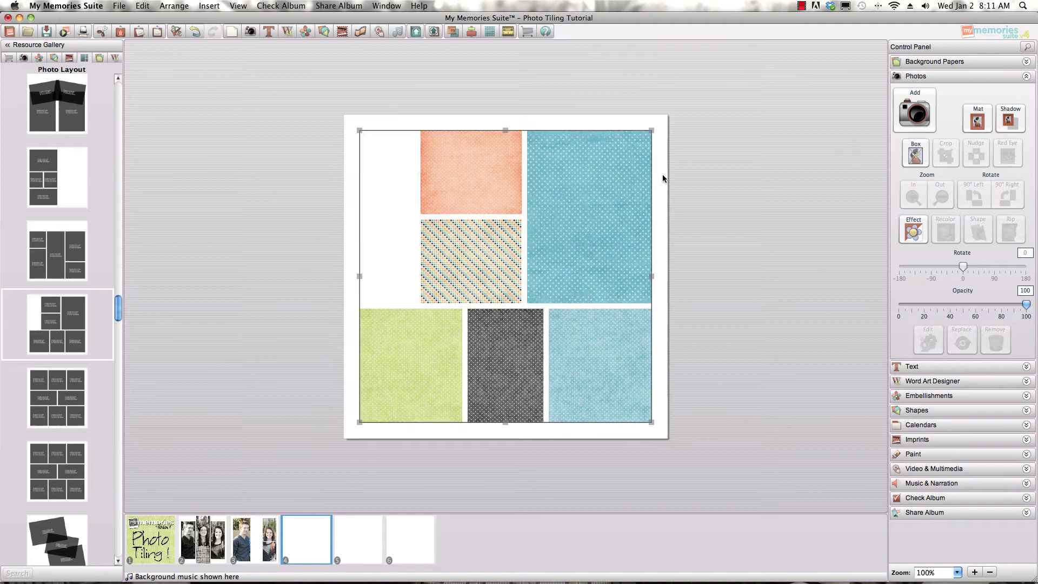
left_click_drag(652, 130, 464, 161)
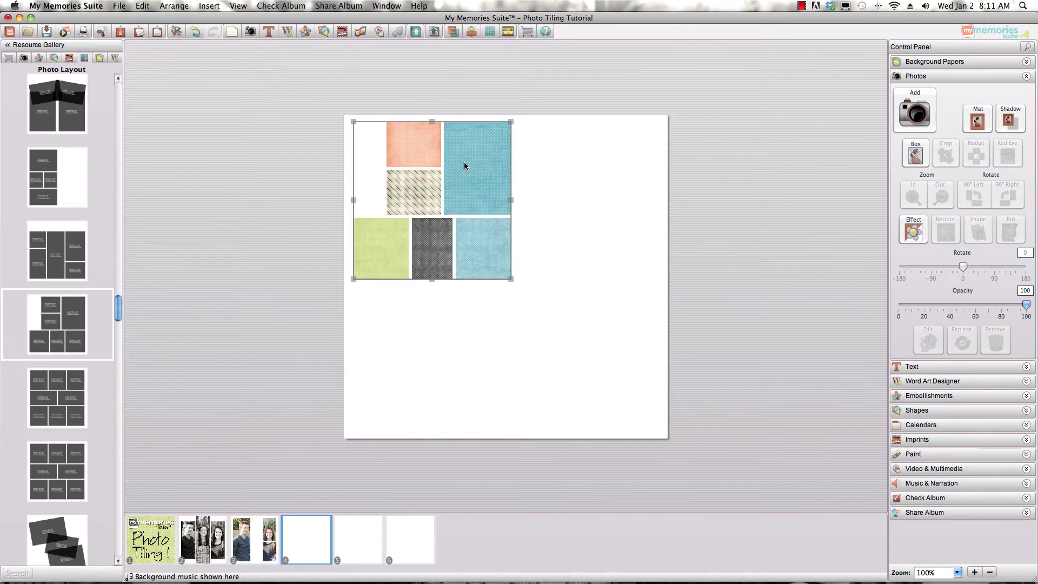
left_click_drag(511, 279, 620, 429)
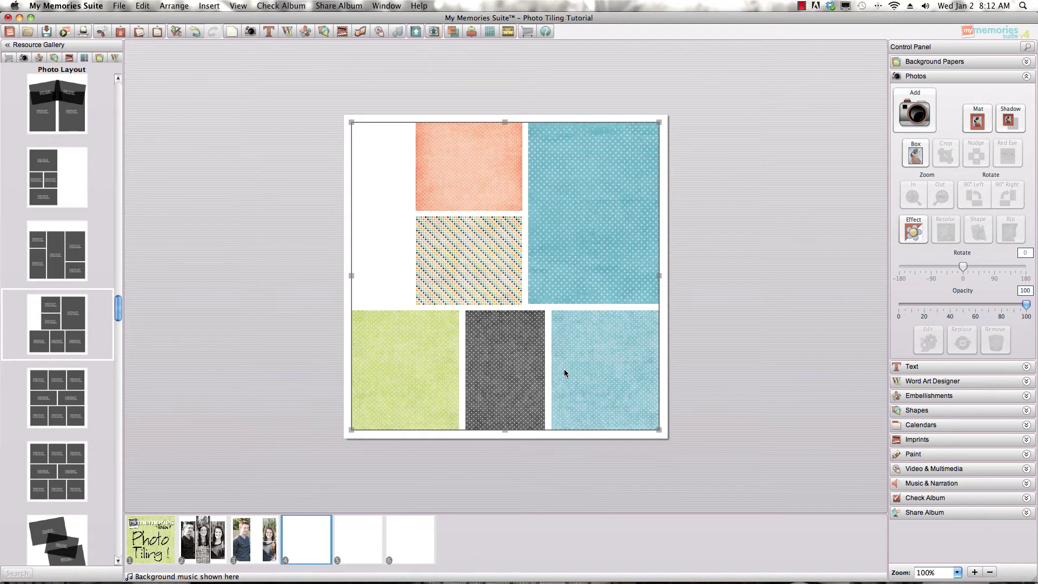
Give the tile group the default drop shadow and a black mat of size 2.
left_click(1009, 121)
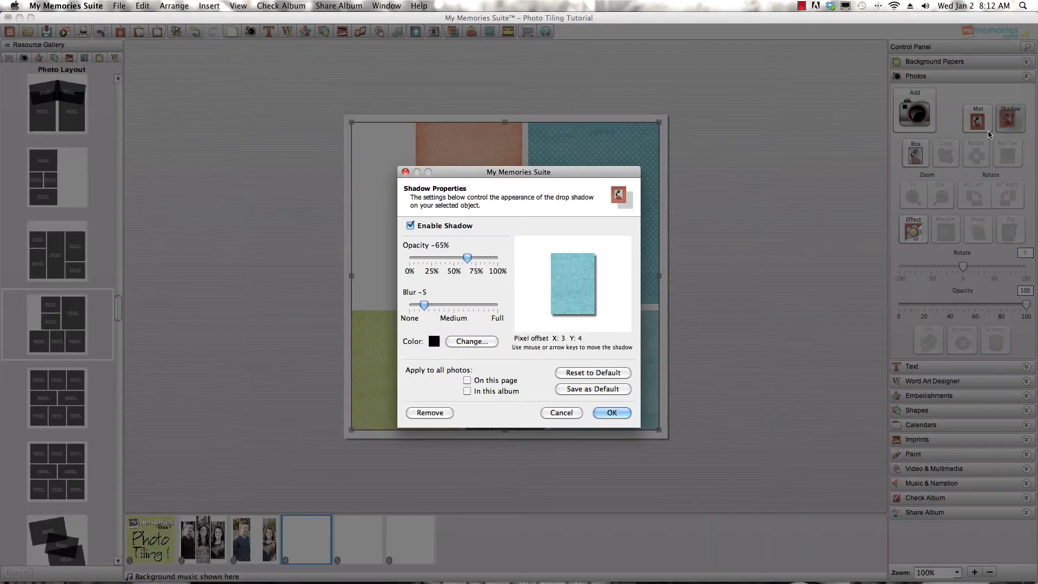
left_click(602, 413)
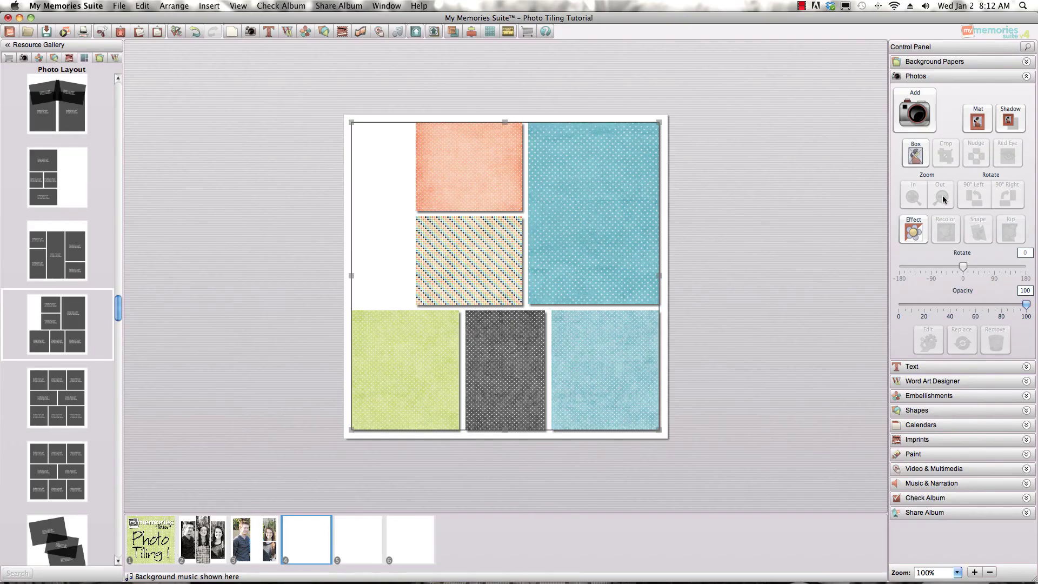
left_click(977, 120)
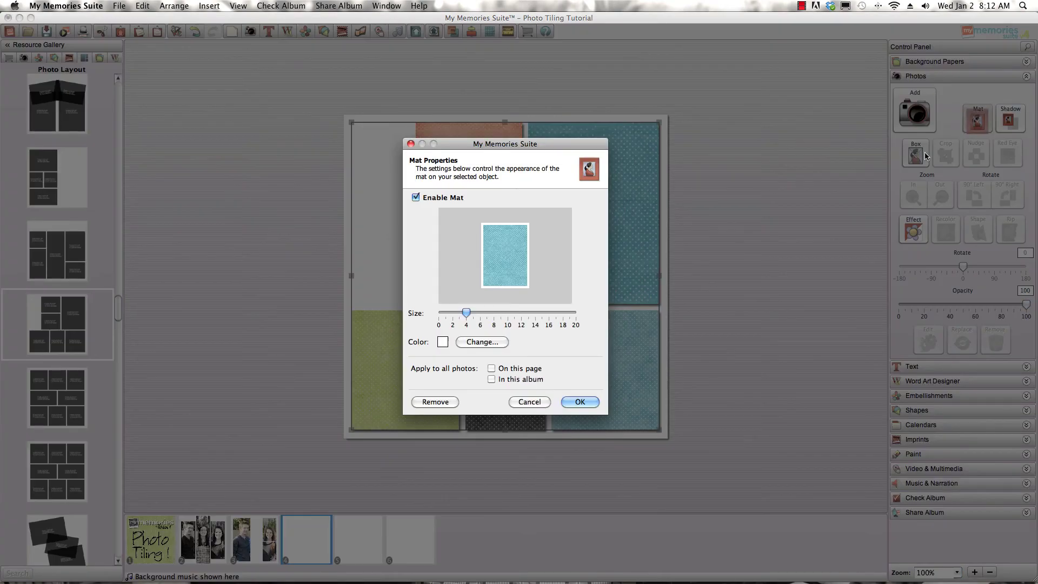
left_click(444, 344)
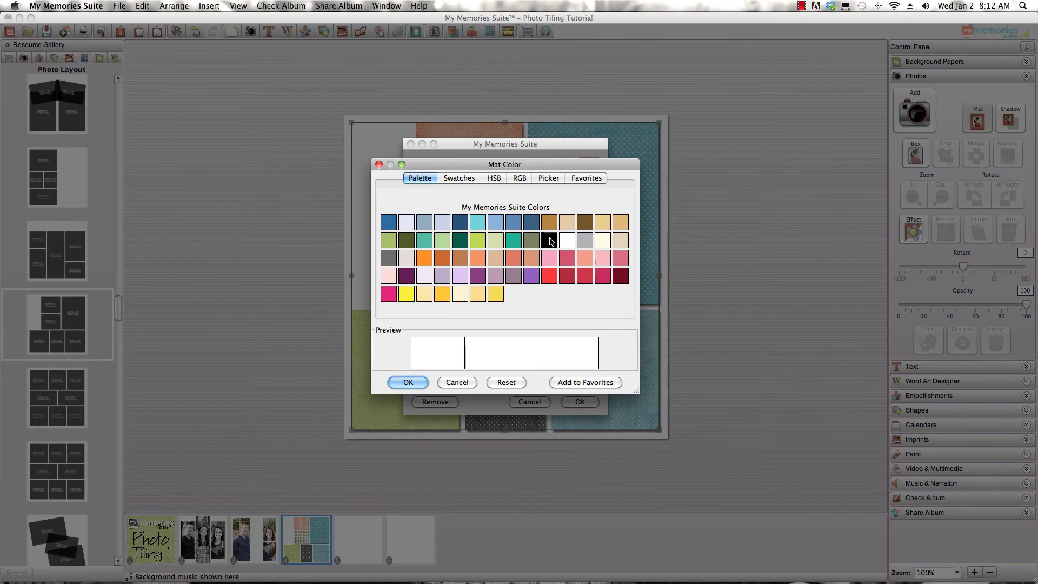
left_click(550, 239)
left_click(424, 381)
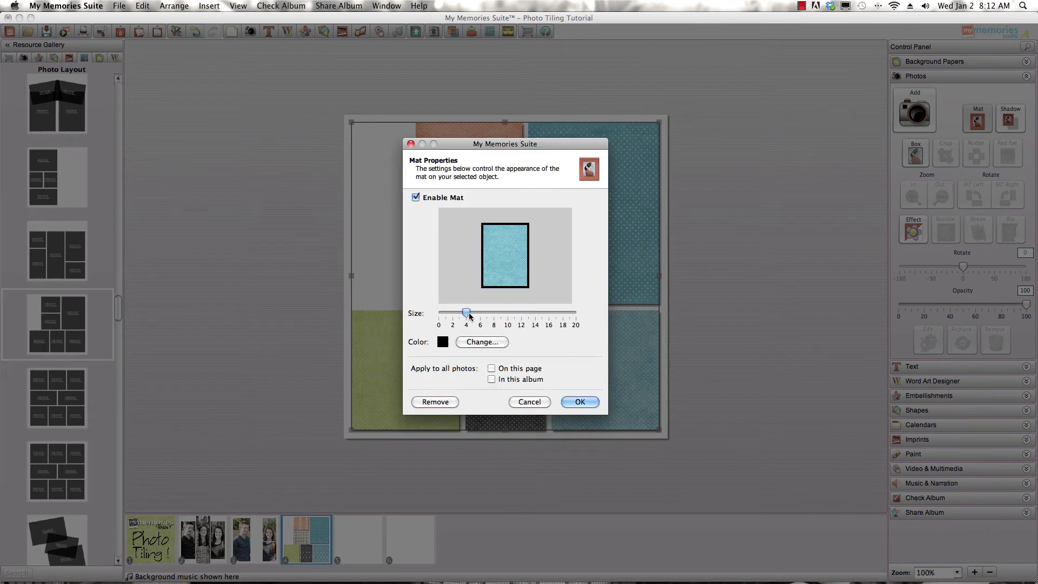
left_click_drag(466, 313, 451, 314)
left_click(580, 402)
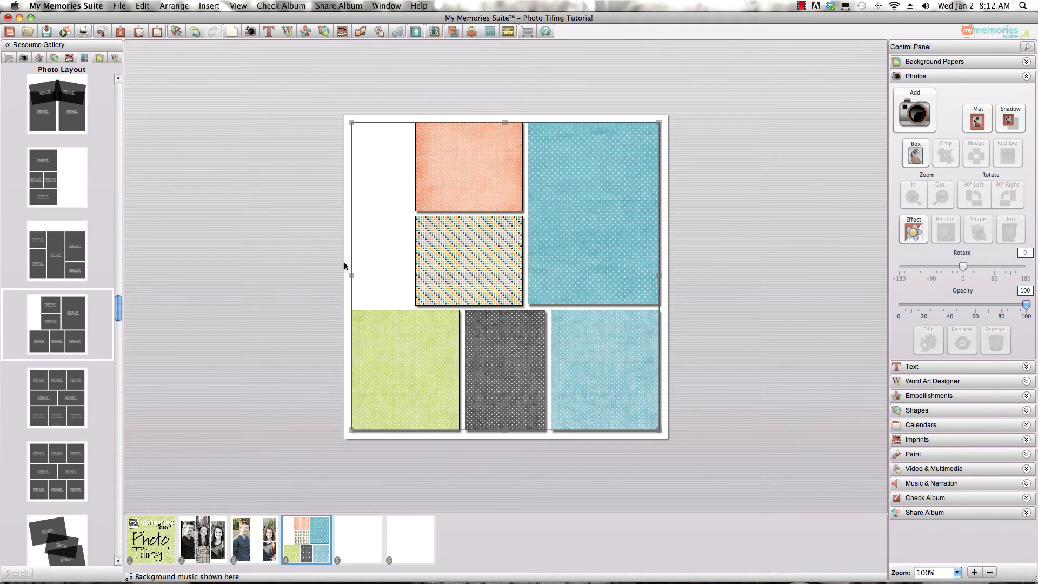
Deselect the tiles, go to blank page 5 and pick the eight-box photo layout.
left_click(345, 262)
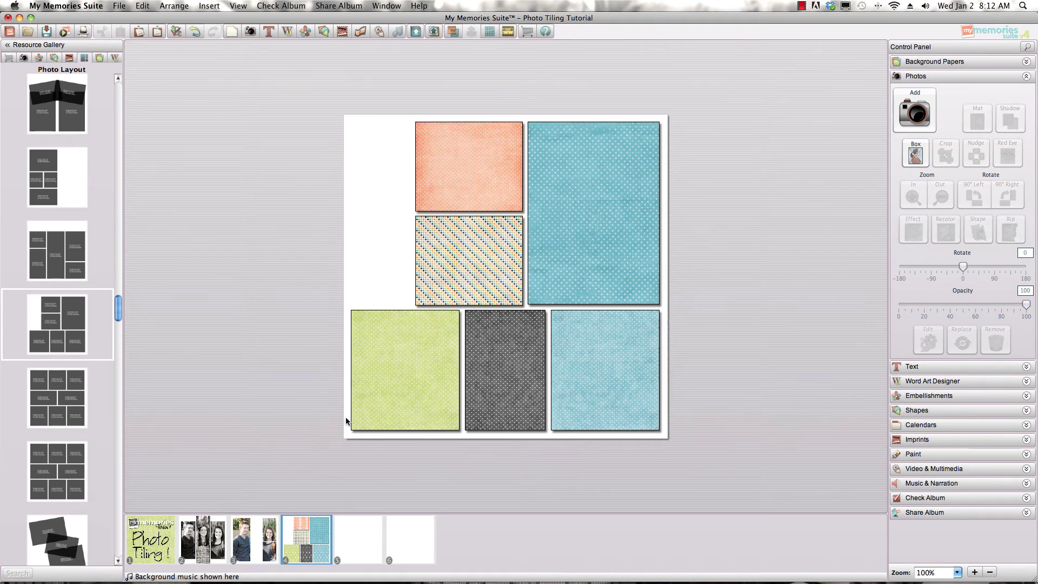
left_click(351, 521)
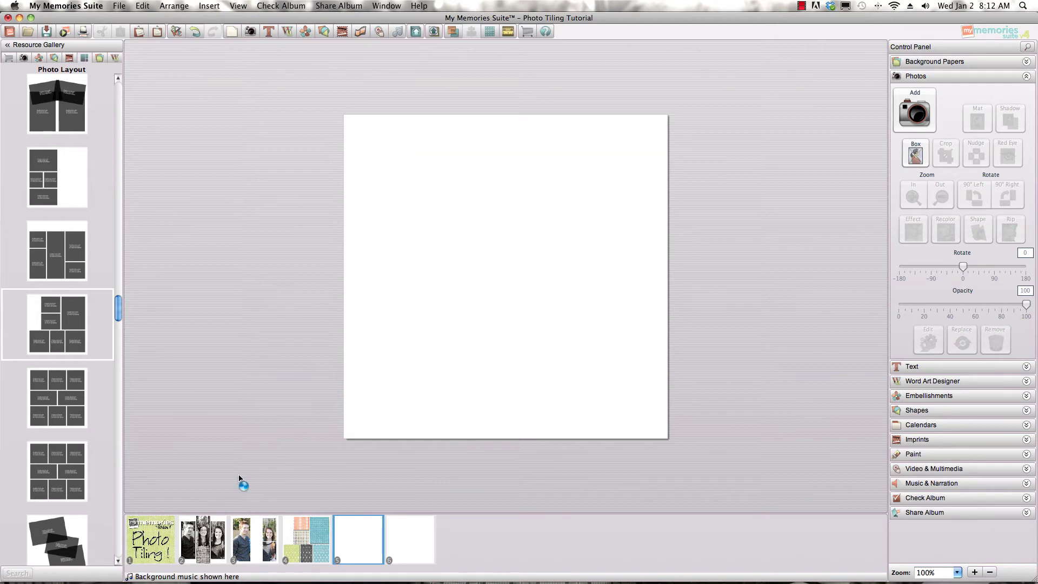
left_click(73, 396)
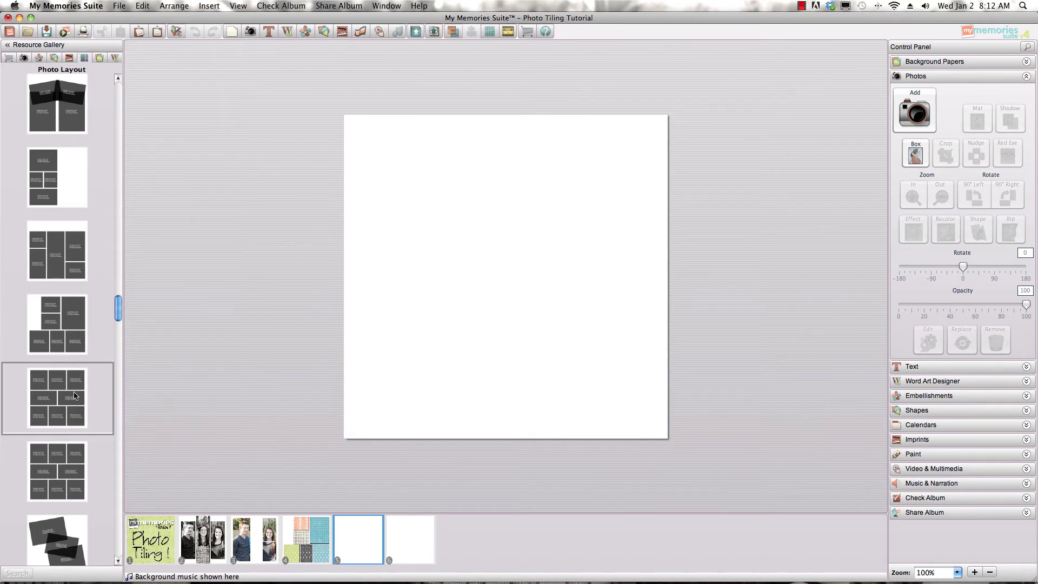
Apply the eight-box layout to page 5 and bring up the Background Papers collection.
left_click_drag(62, 397, 432, 321)
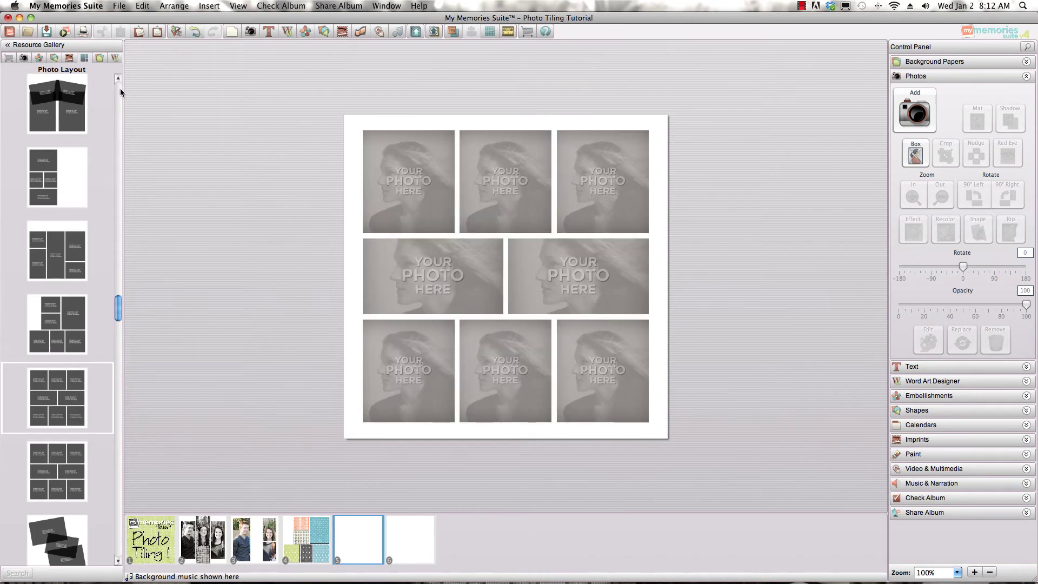
left_click(98, 59)
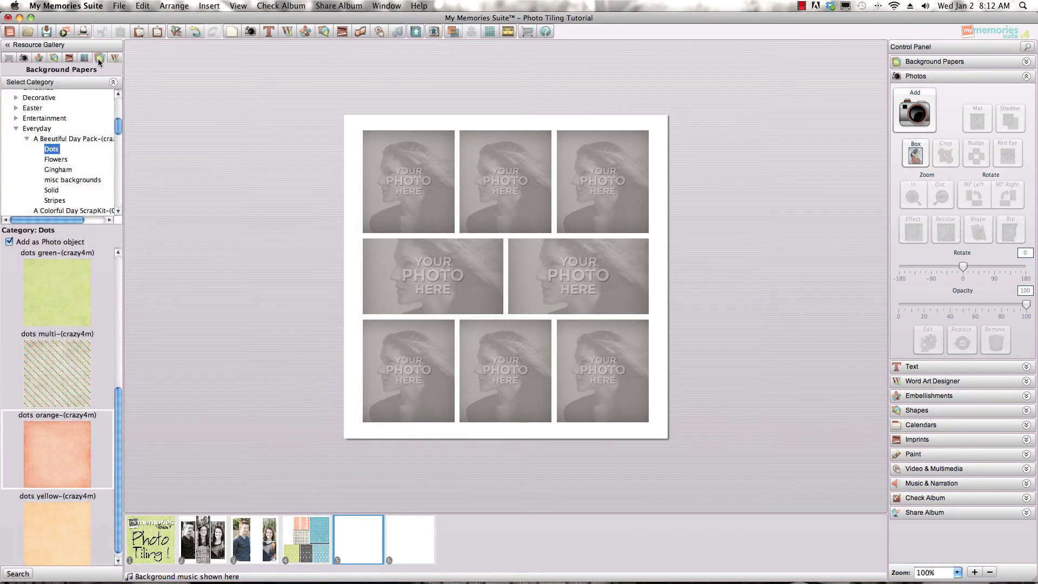
left_click_drag(119, 399, 115, 260)
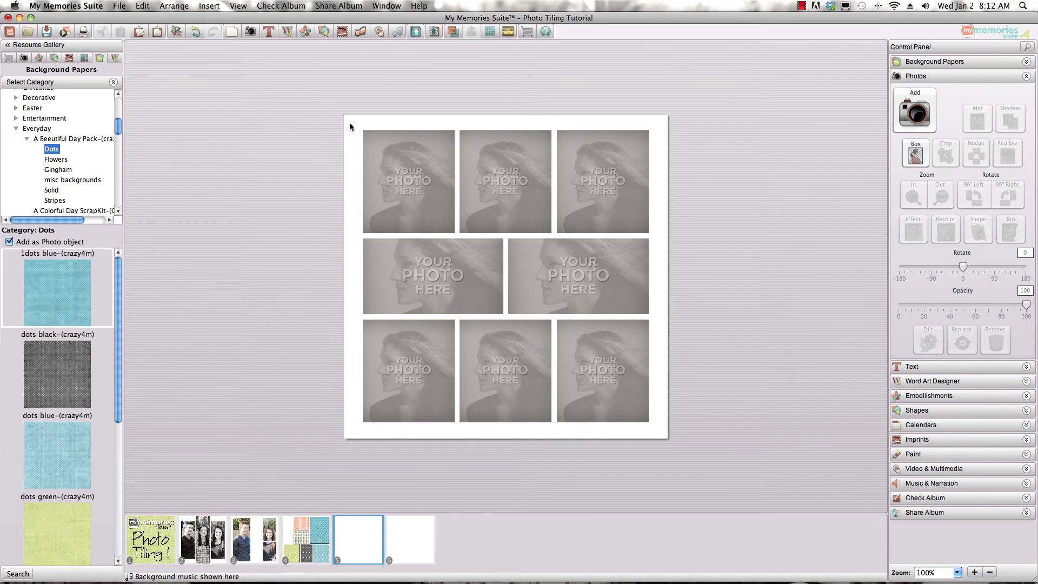
Select all eight placeholders and group them into one unit with Cmd+G.
left_click_drag(349, 123, 664, 430)
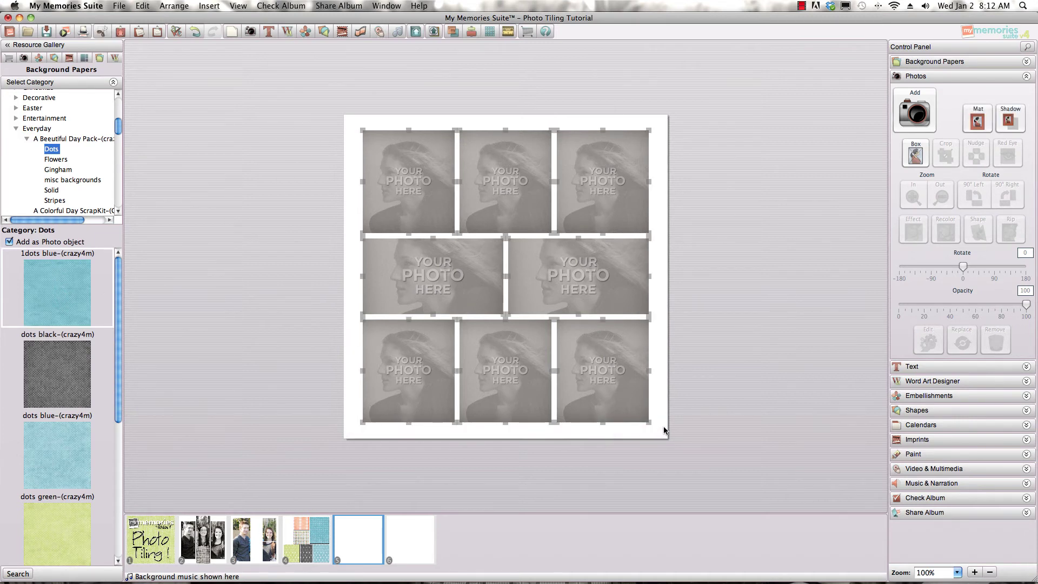
key("super+g")
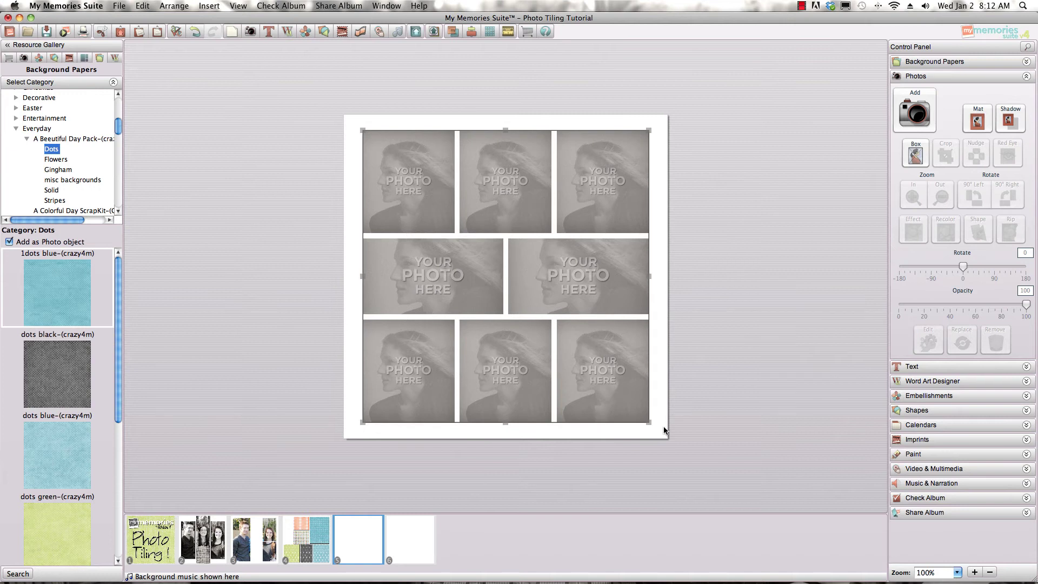
left_click(181, 7)
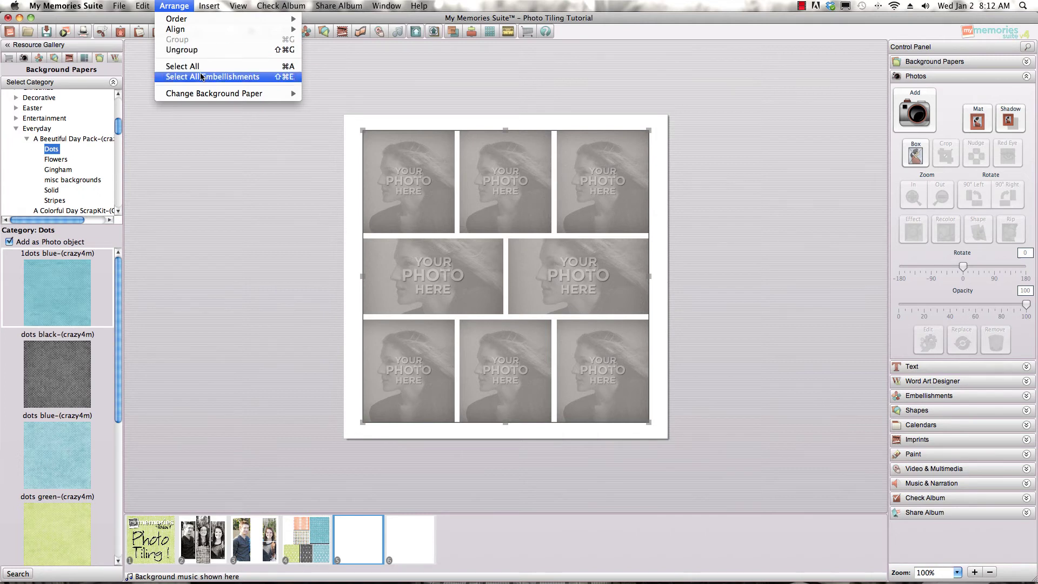
left_click(347, 234)
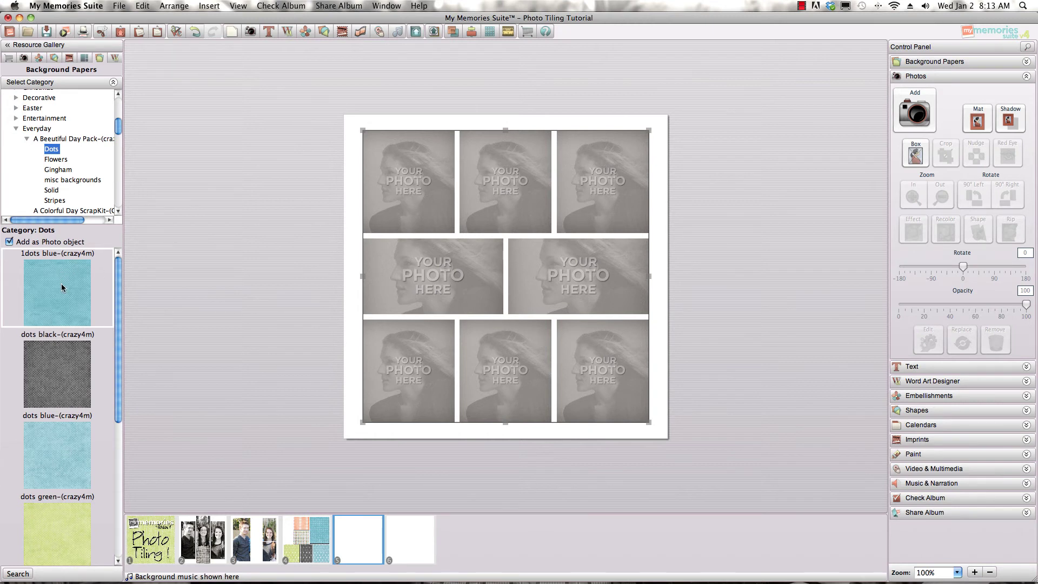
Fill the eight placeholders with the 1dots blue paper and add a drop shadow.
left_click_drag(61, 283, 423, 241)
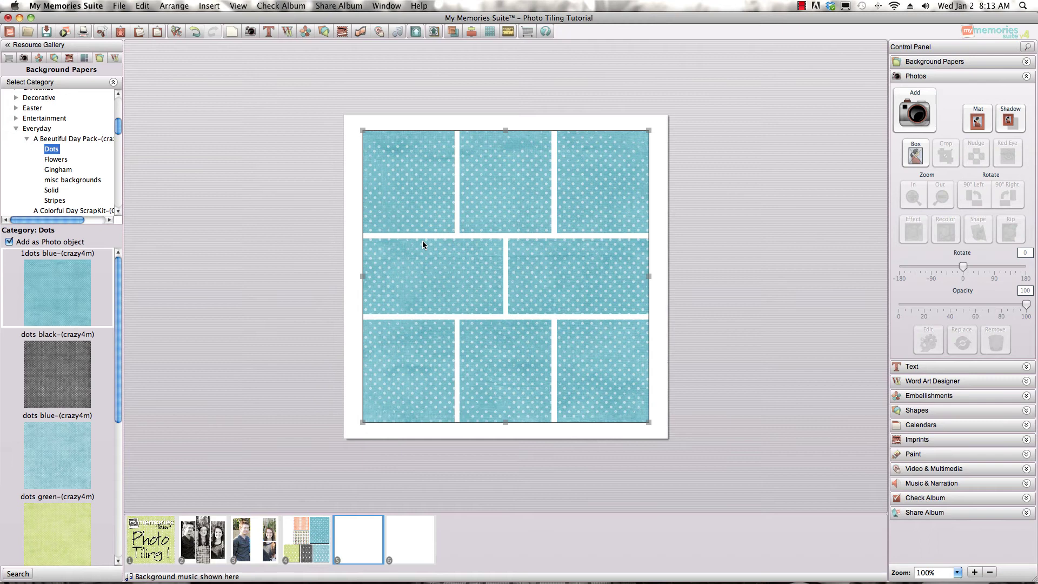
left_click(1004, 120)
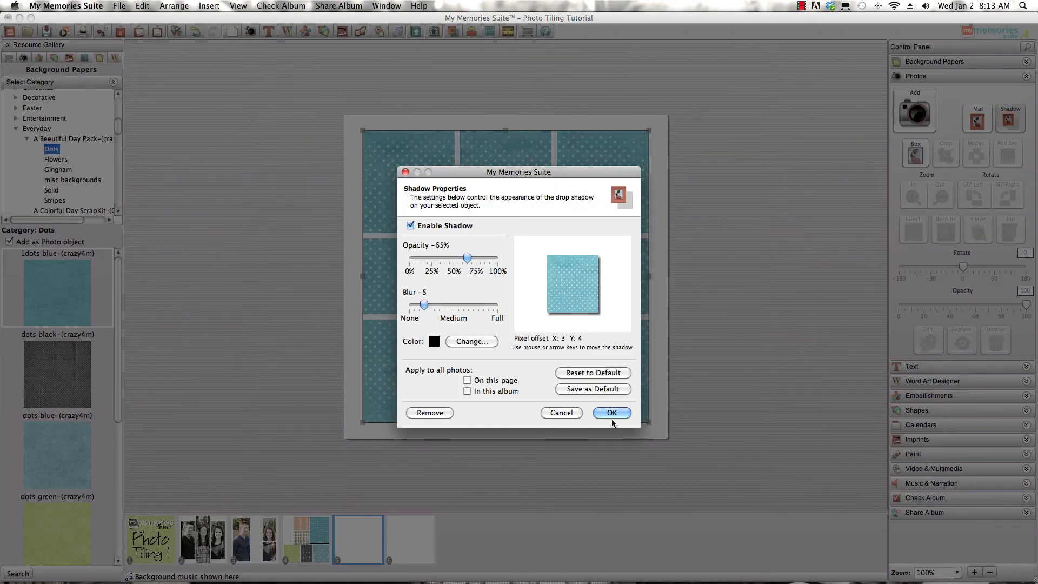
left_click(615, 416)
Give the blue tiles a thin black mat of size 2.
left_click(978, 120)
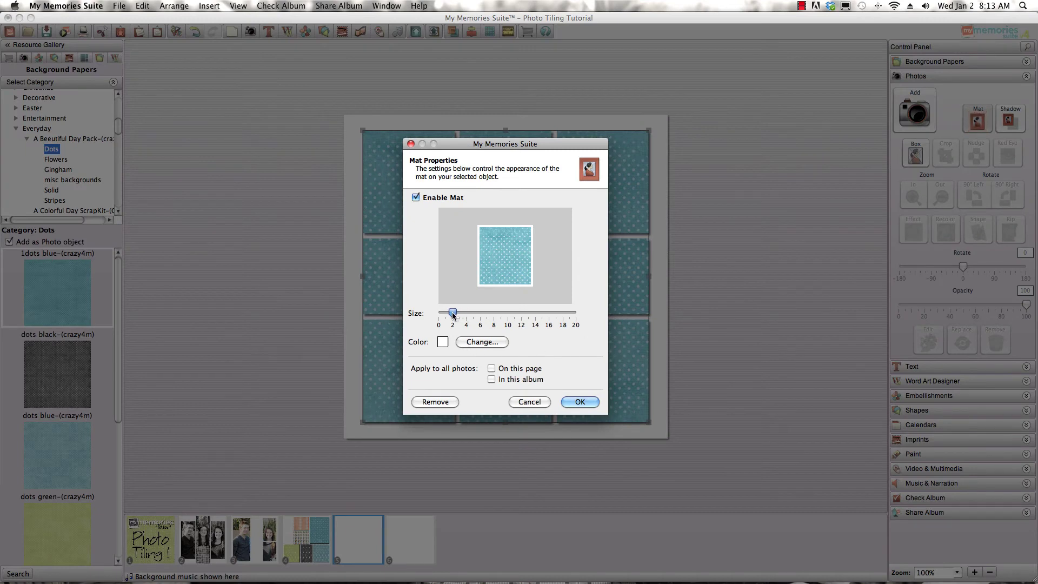
left_click_drag(465, 313, 453, 313)
left_click(471, 343)
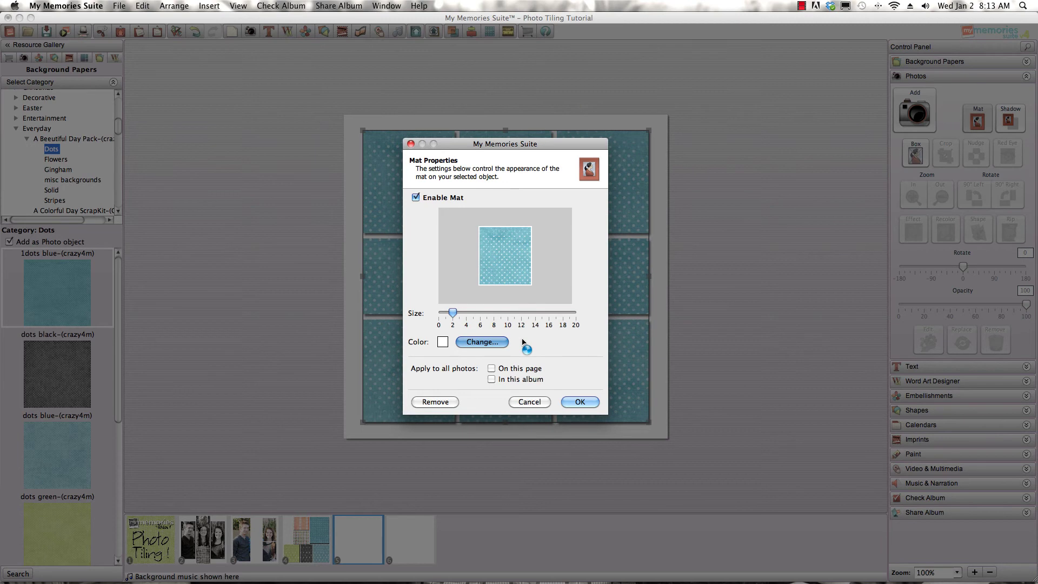
left_click(550, 243)
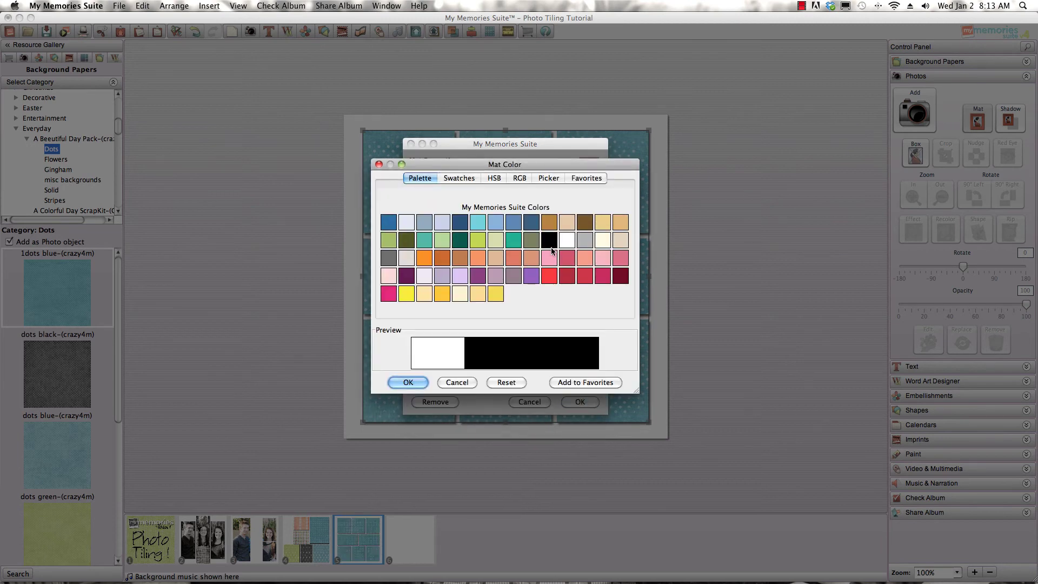
left_click(422, 382)
left_click(594, 403)
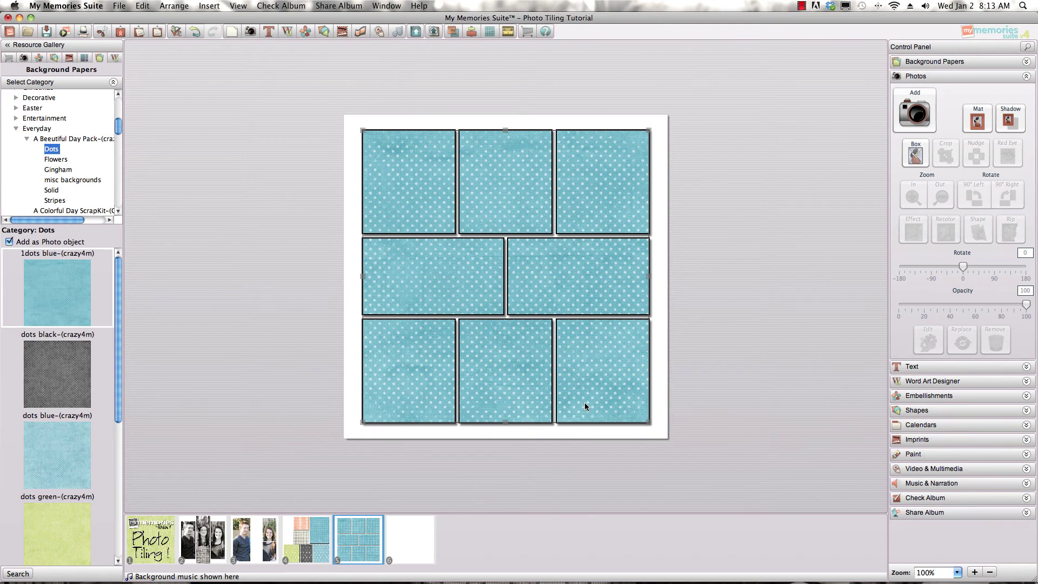
Add an empty photo box and fit it onto the top-left polka-dot tile.
left_click(916, 156)
left_click_drag(536, 295, 463, 257)
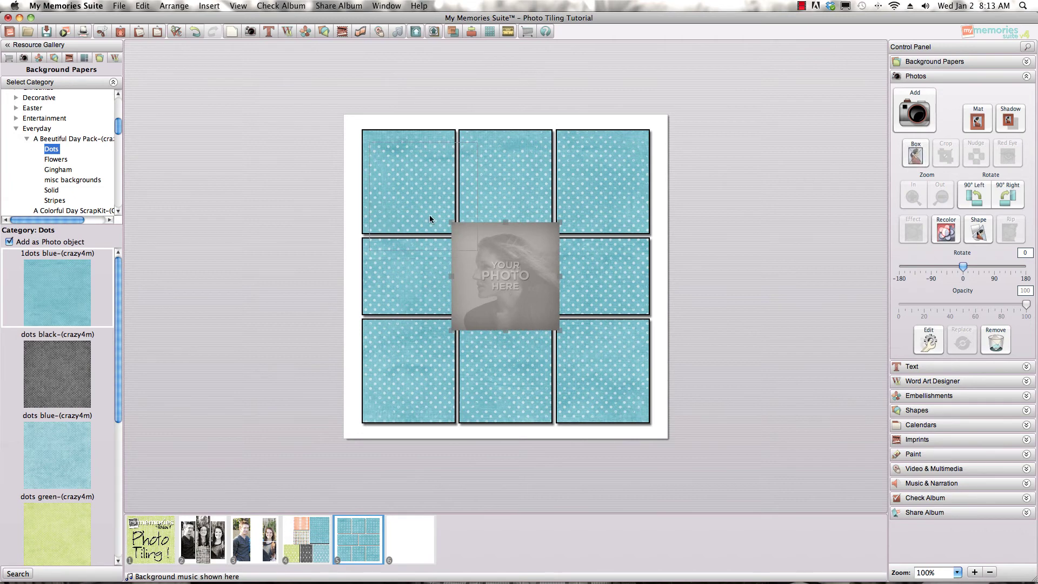
left_click_drag(430, 217, 431, 213)
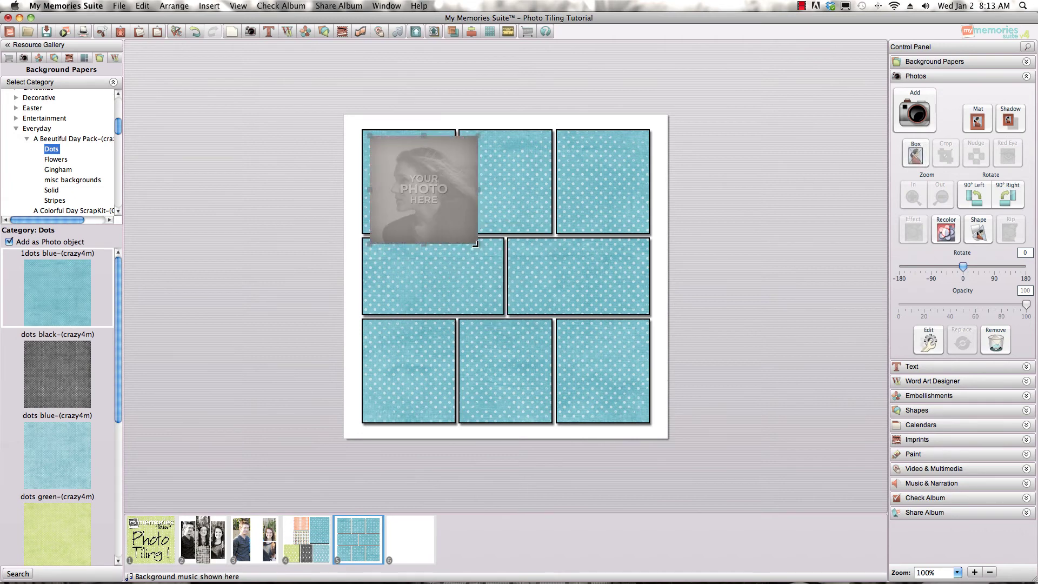
left_click_drag(476, 244, 434, 213)
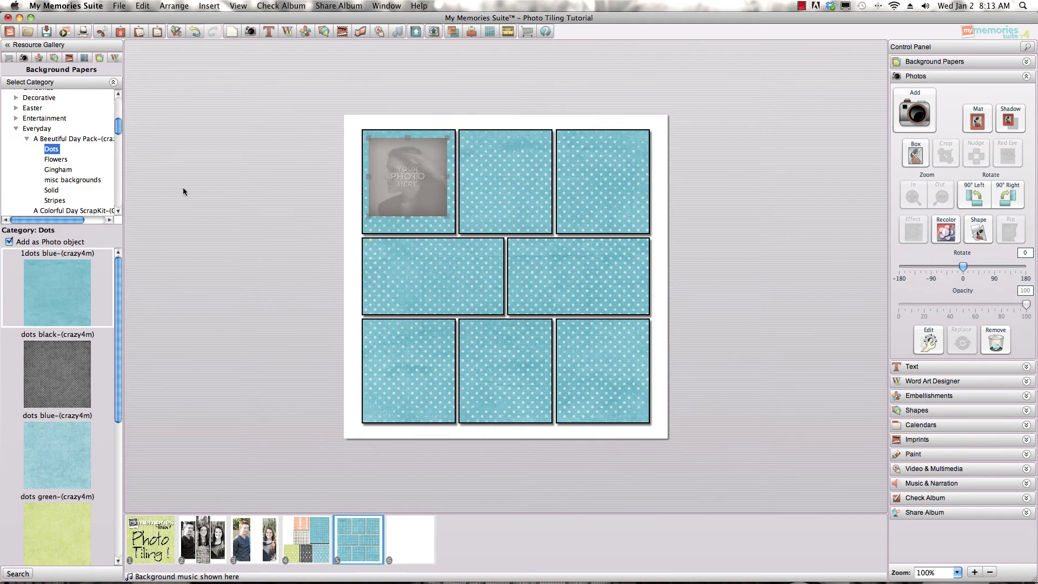
Drop DSC_9720Edit.jpg from the Photos gallery into the box and enlarge it to fill the tile.
left_click(25, 57)
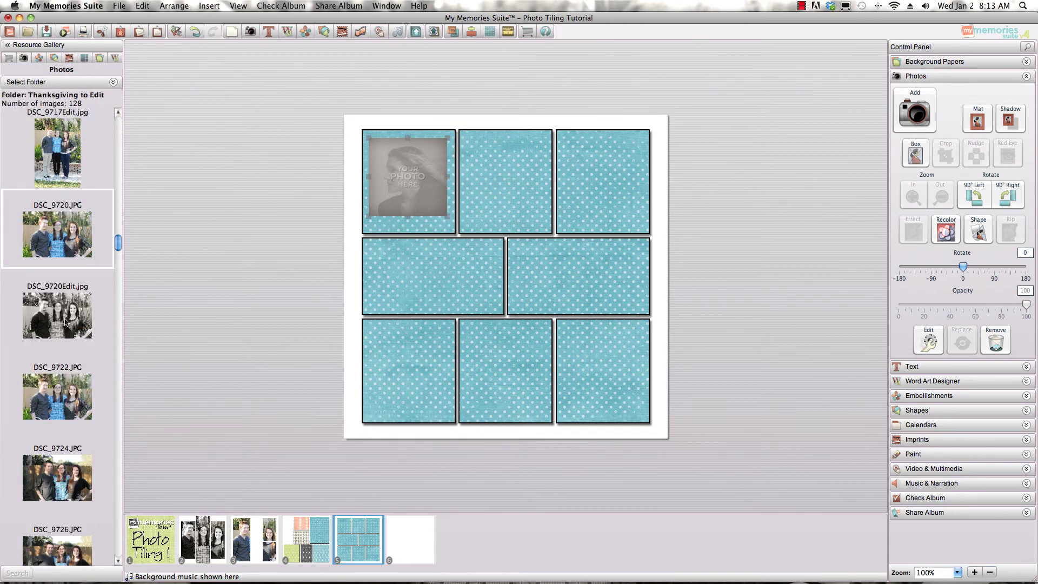
left_click_drag(66, 322, 399, 200)
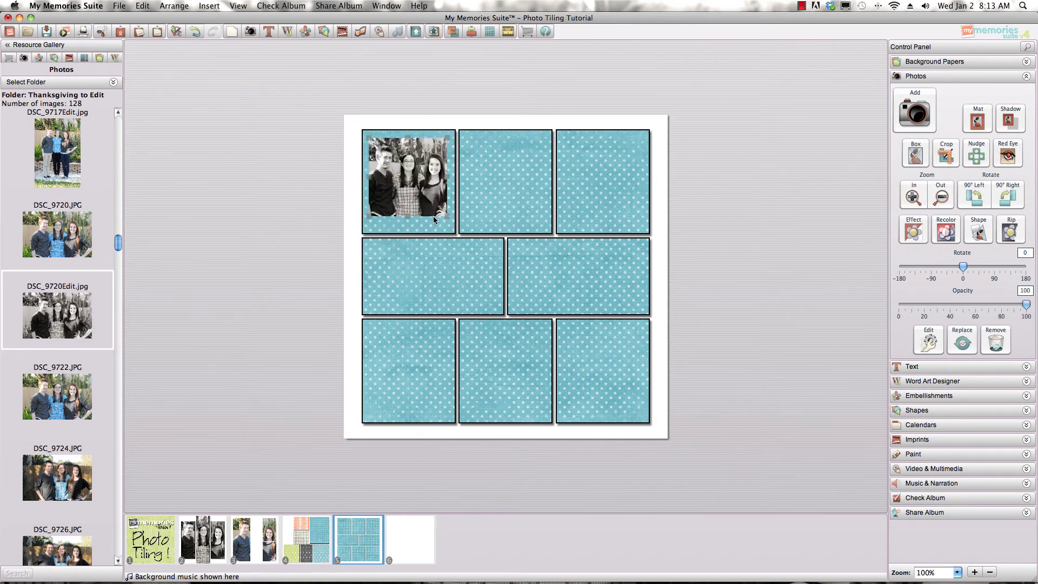
mouse_move(446, 215)
left_mouse_down()
mouse_move(450, 224)
mouse_move(431, 209)
left_mouse_up()
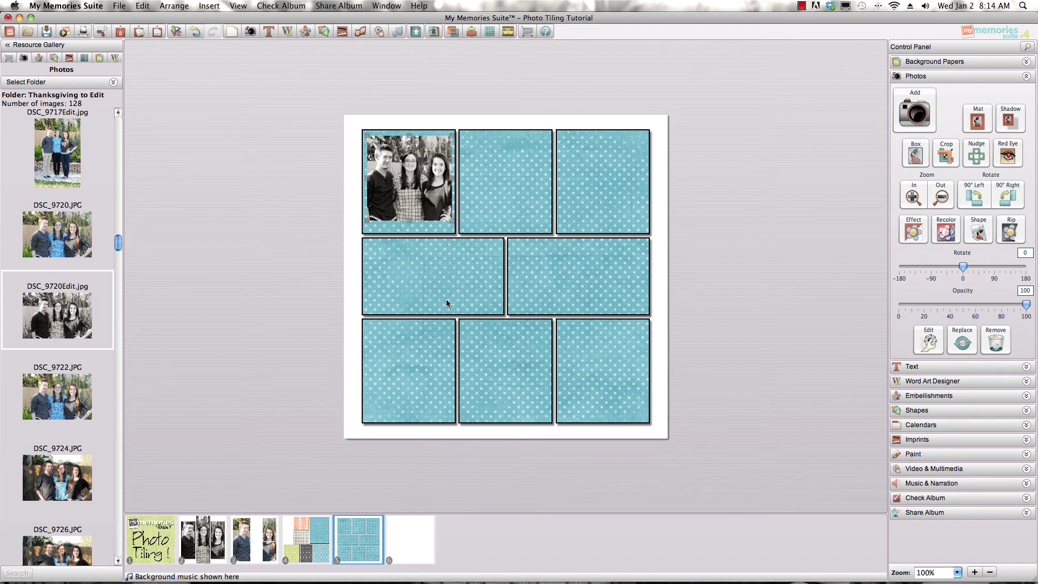
left_click(293, 562)
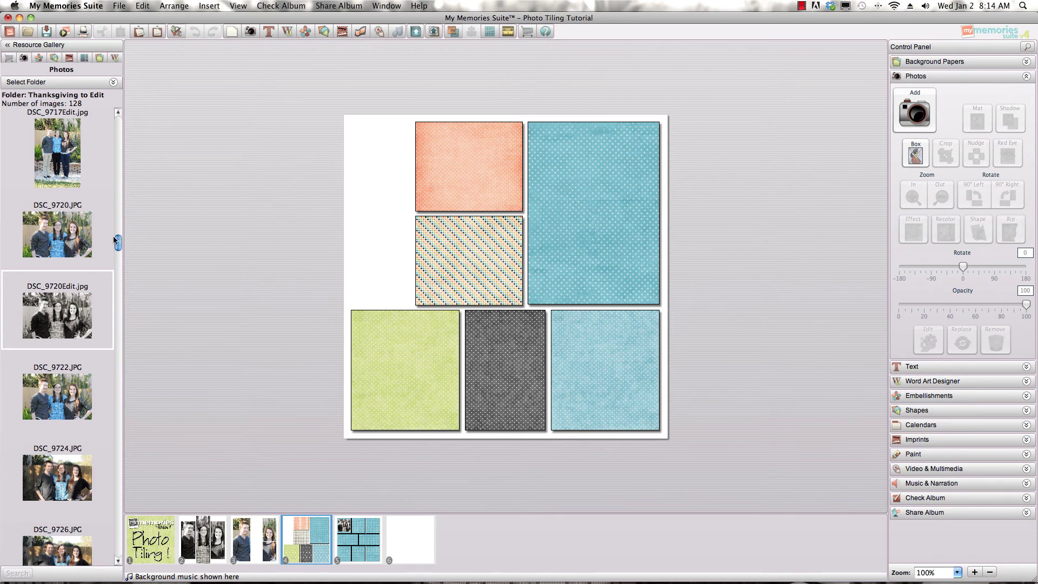
Drop DSC_9720Edit.jpg onto page 4's lower-left green tile and shrink it slightly to fit.
left_click_drag(45, 309, 420, 349)
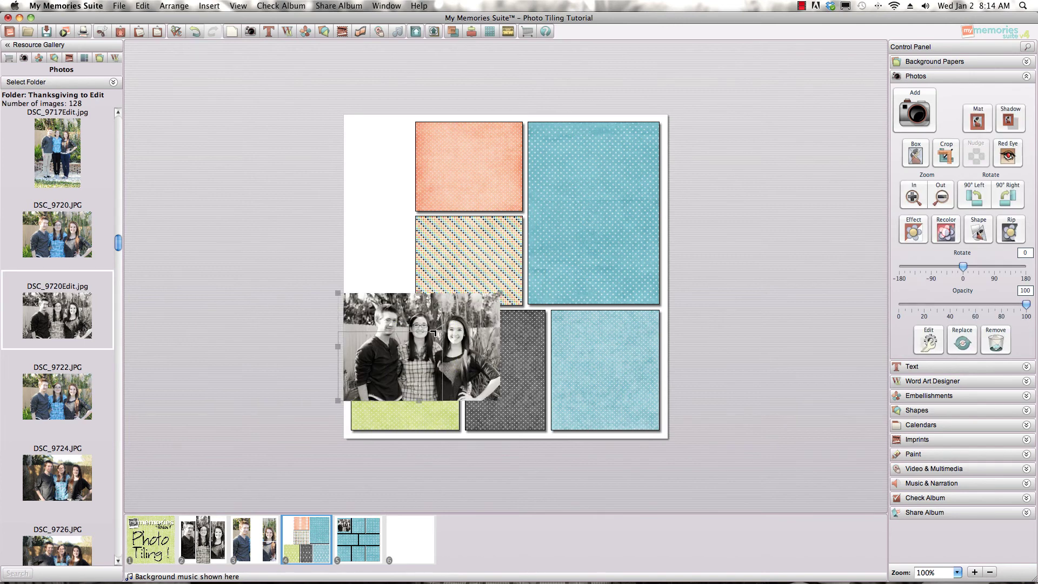
left_click(404, 356)
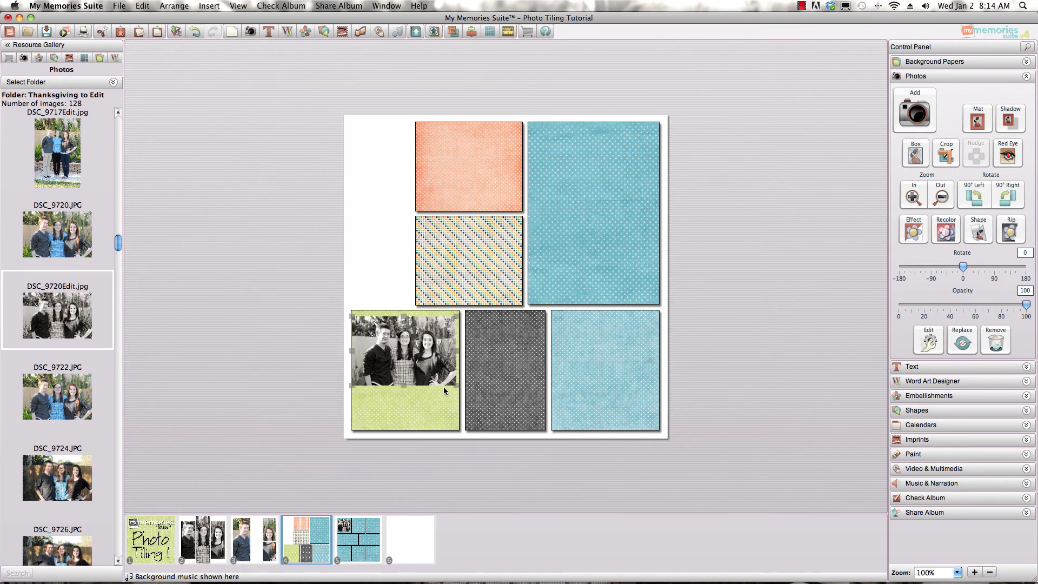
left_click_drag(455, 385, 399, 356)
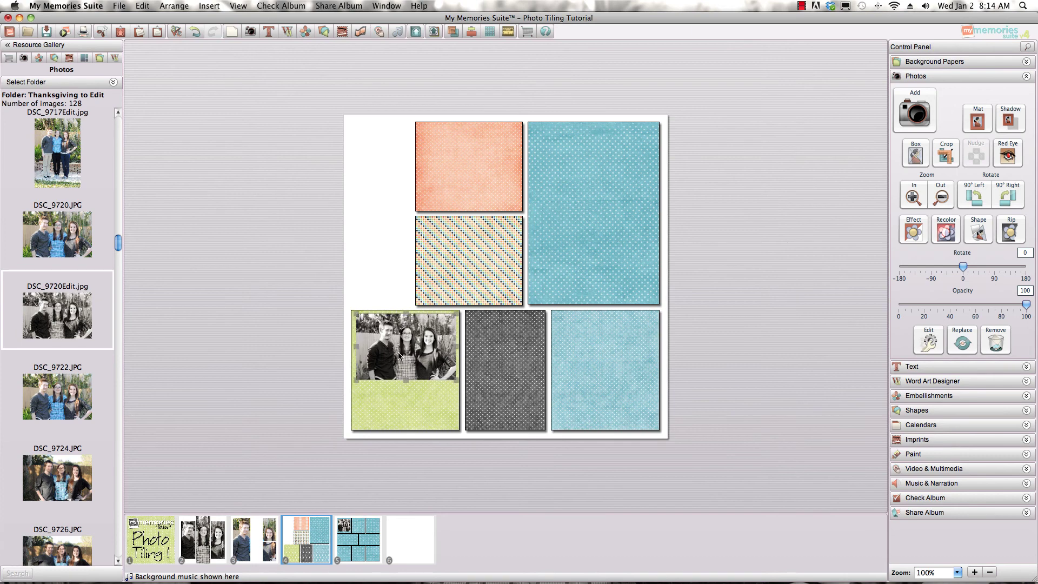
left_click(493, 272)
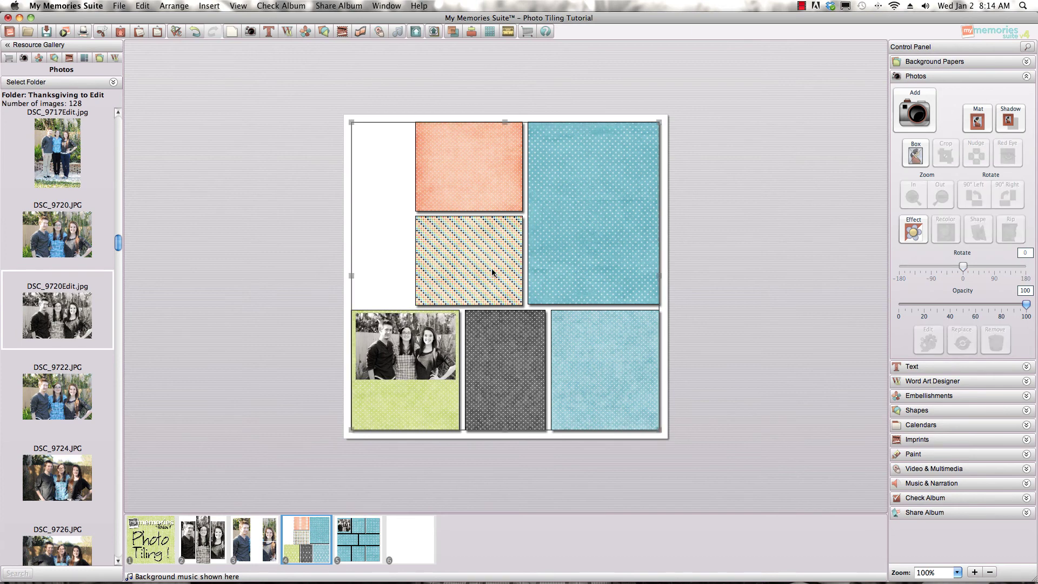
Give the tall blue tile a ripped edge on its right side only.
left_click(395, 241)
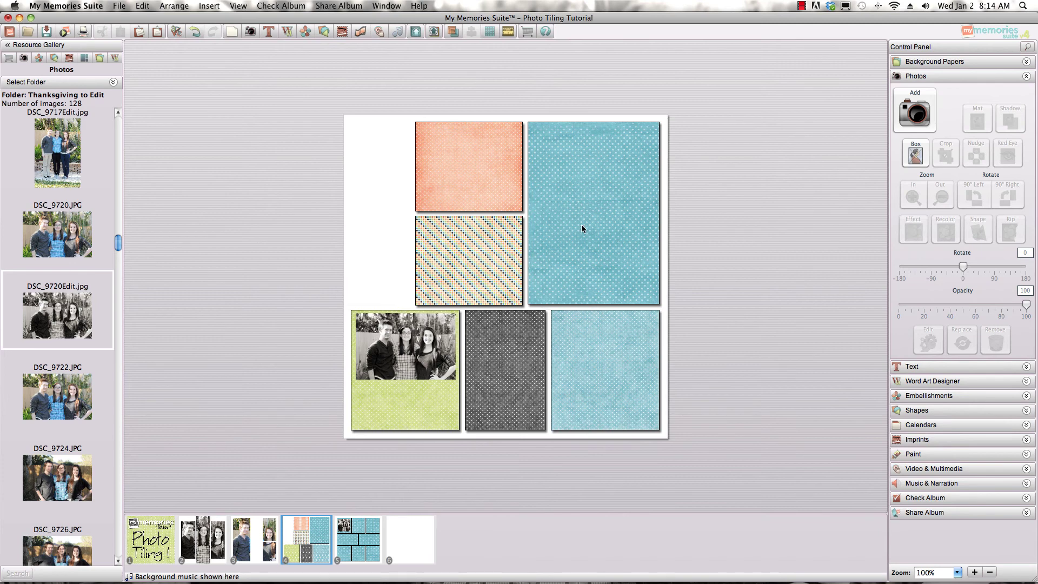
left_click(582, 228)
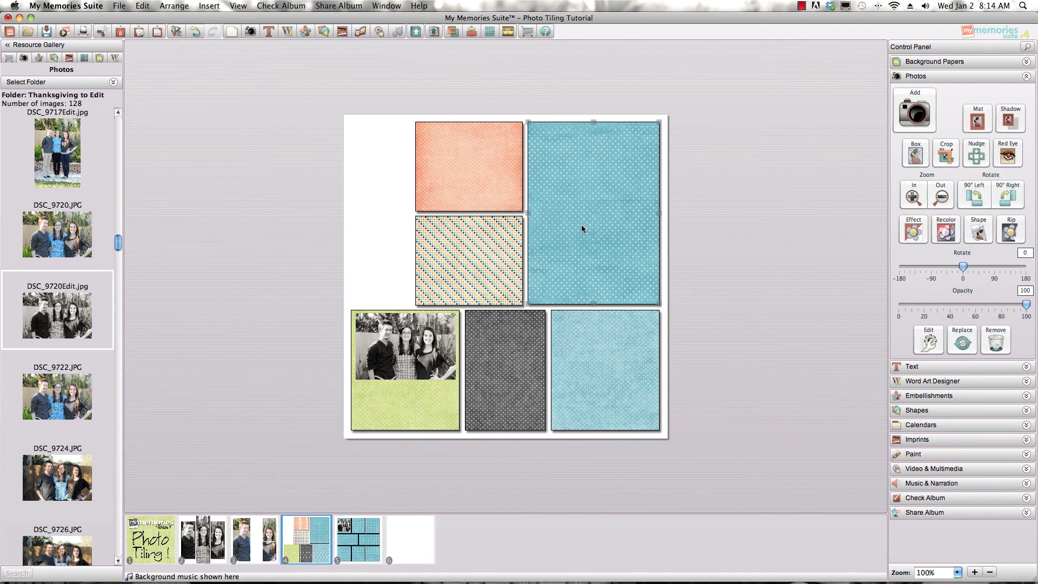
left_click(1010, 231)
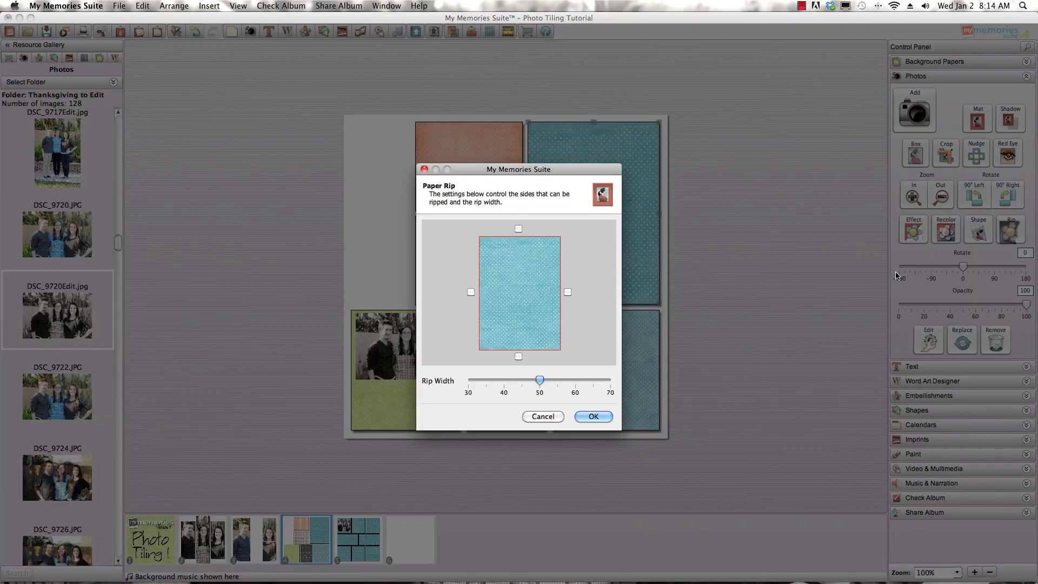
left_click(568, 292)
left_click(589, 417)
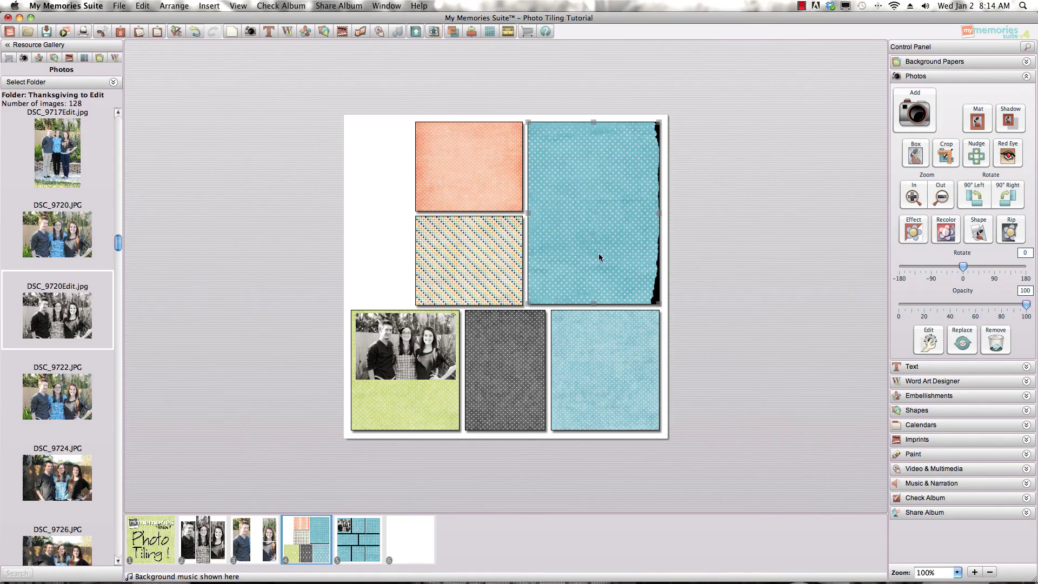
Remove the blue tile's drop shadow and black mat.
left_click(1010, 120)
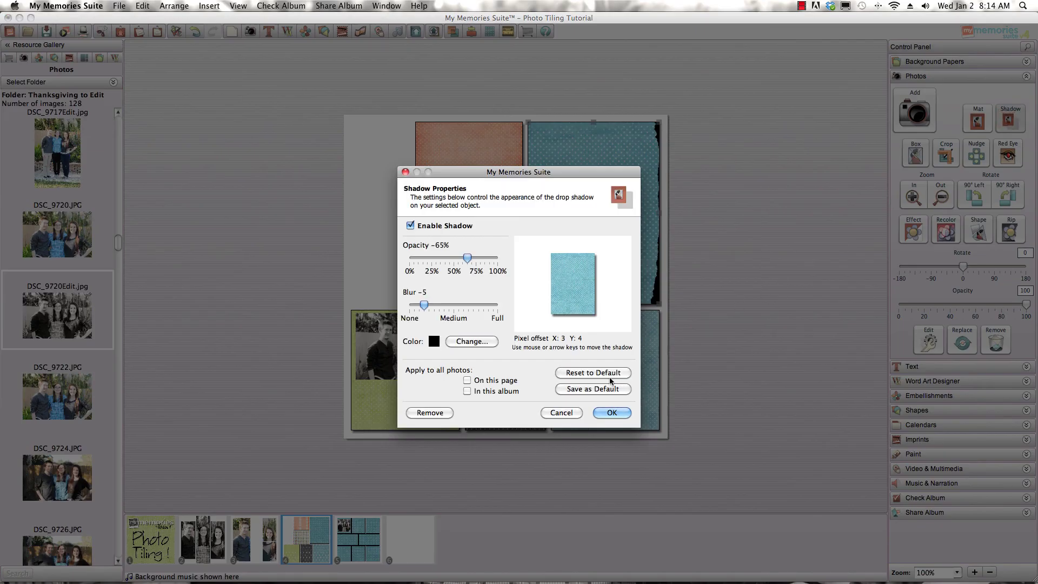
left_click(433, 412)
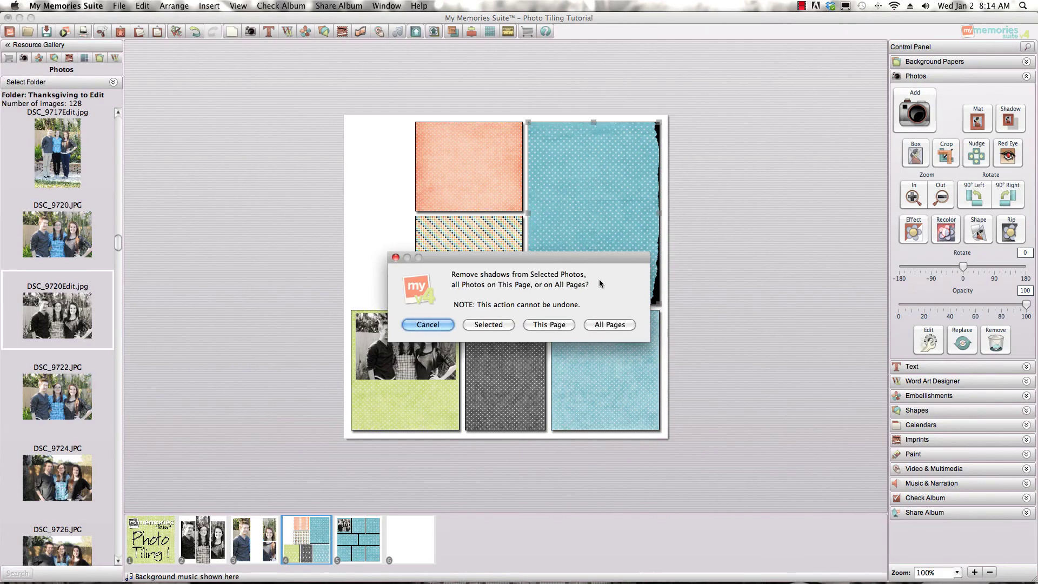
left_click(533, 324)
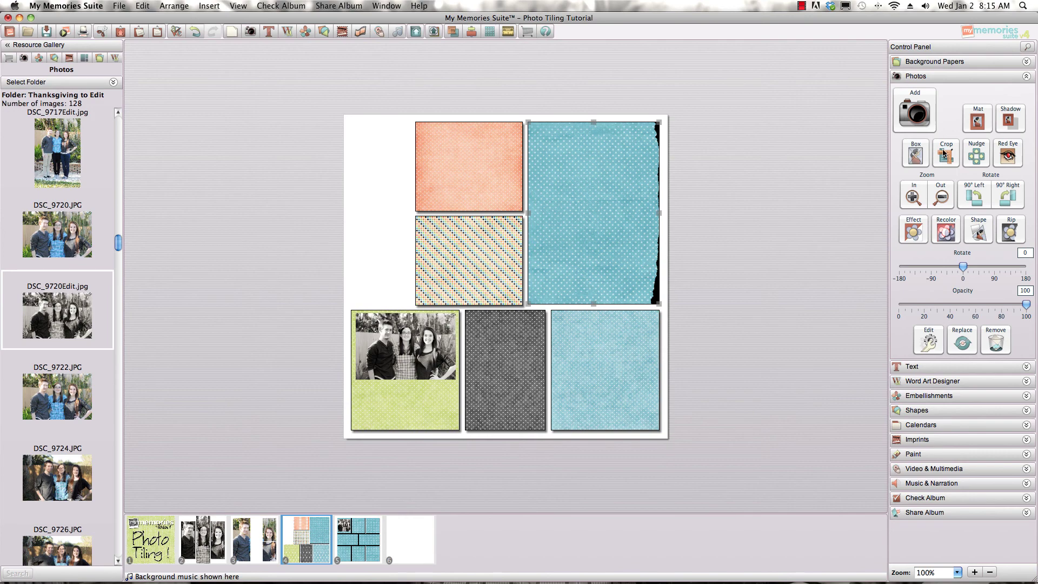
left_click(984, 116)
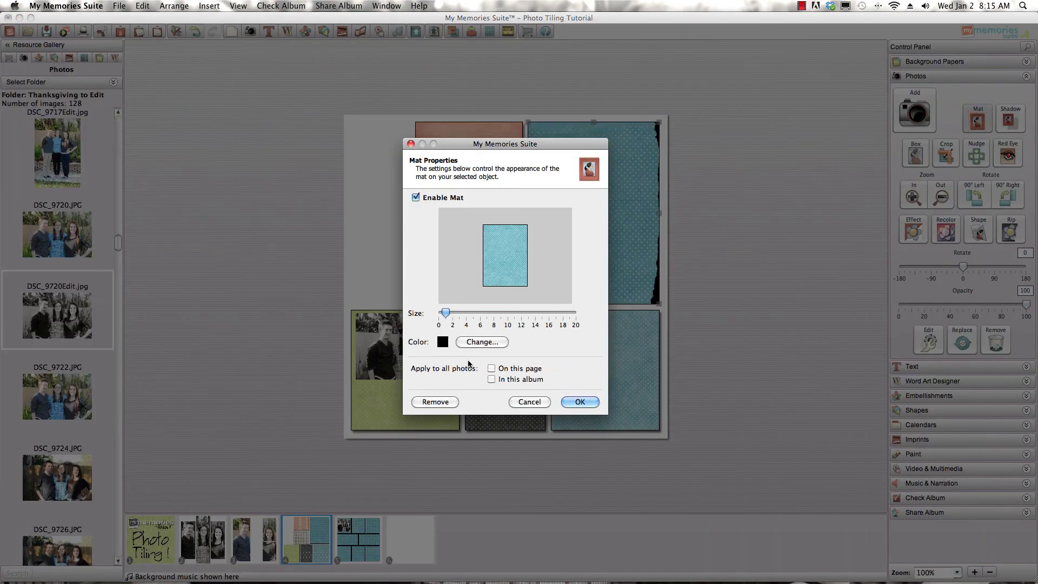
left_click(440, 407)
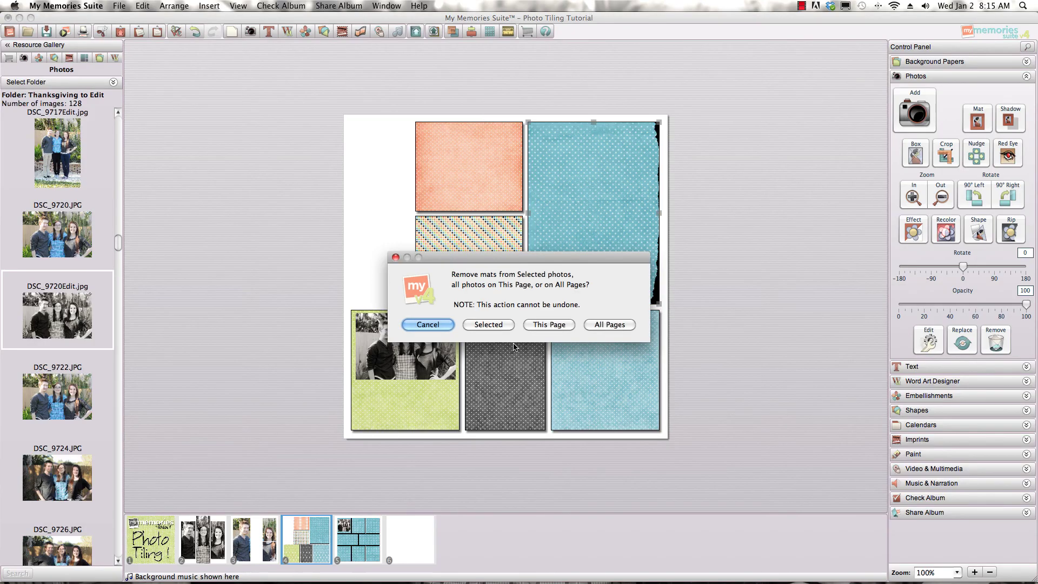
left_click(491, 327)
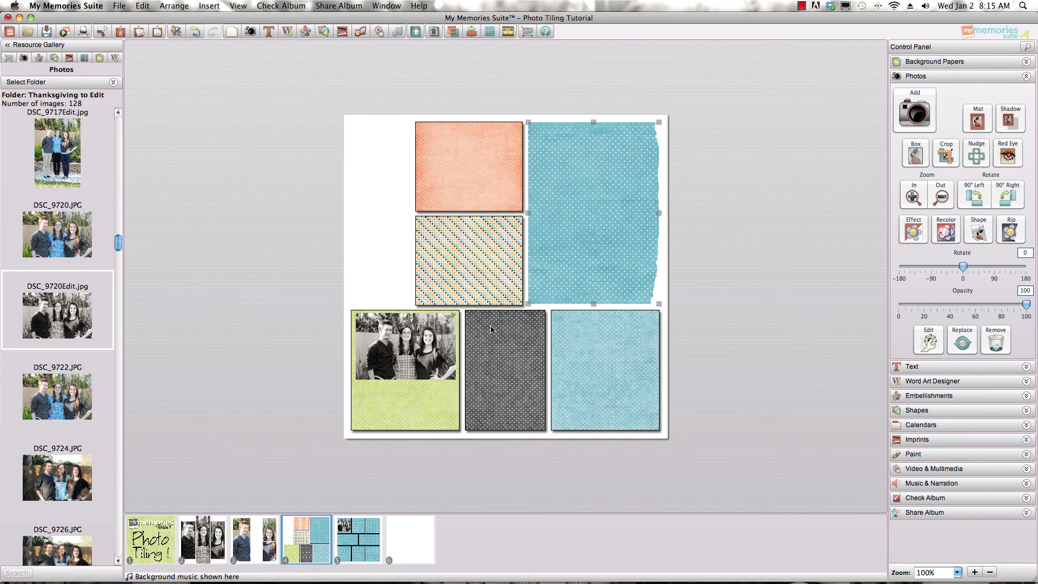